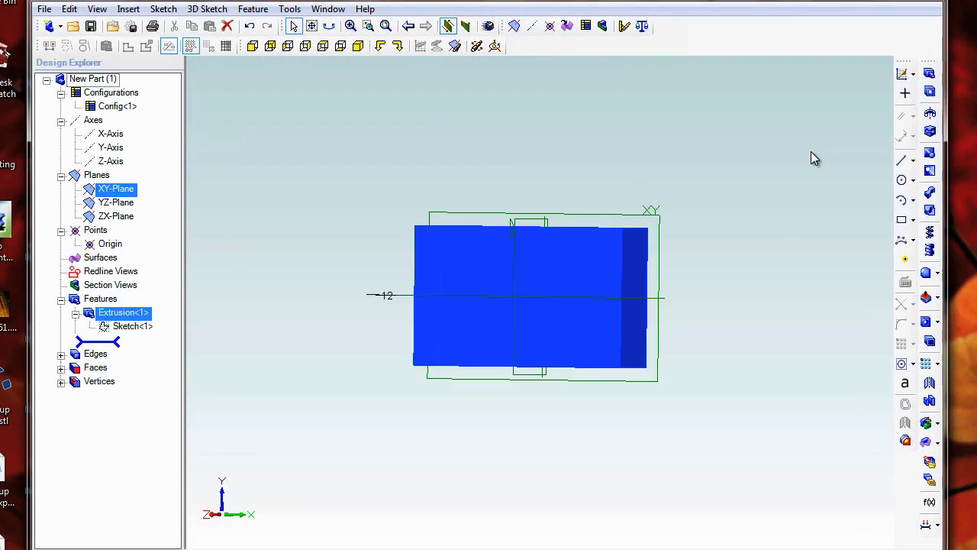
Cut the two holes into the face of the Dial mount block
mouse_move(707, 280)
left_mouse_down()
mouse_move(693, 292)
mouse_move(748, 290)
left_mouse_up()
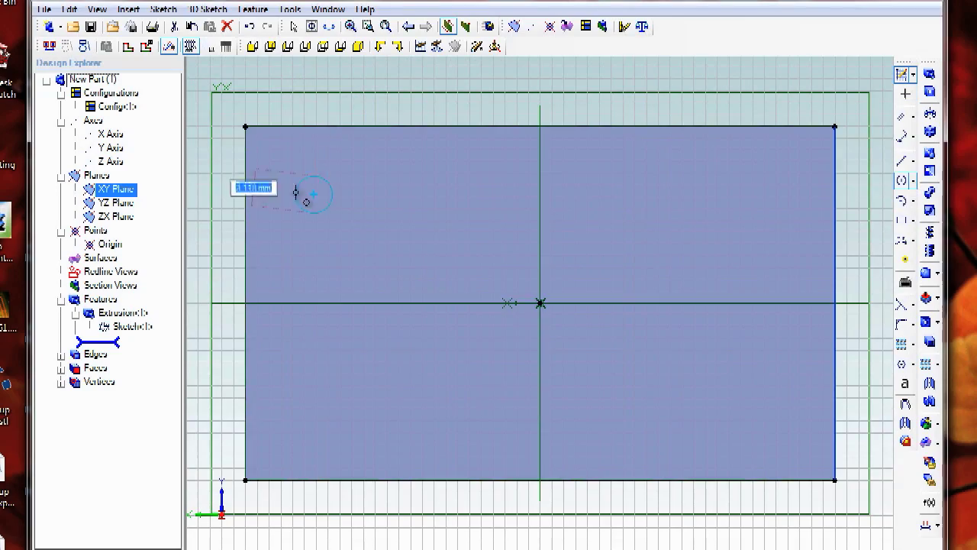
left_click(395, 196)
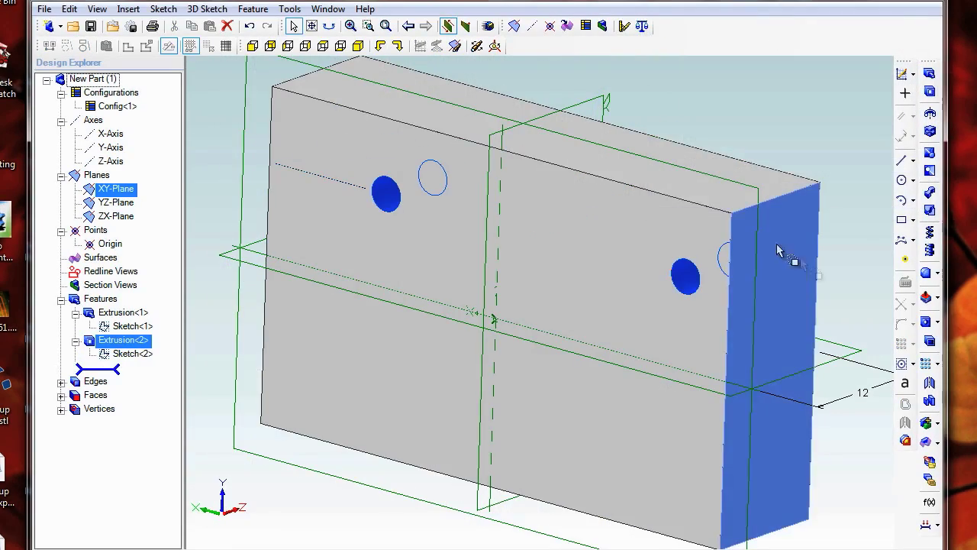
mouse_move(785, 257)
left_mouse_down()
mouse_move(805, 298)
mouse_move(801, 280)
left_mouse_up()
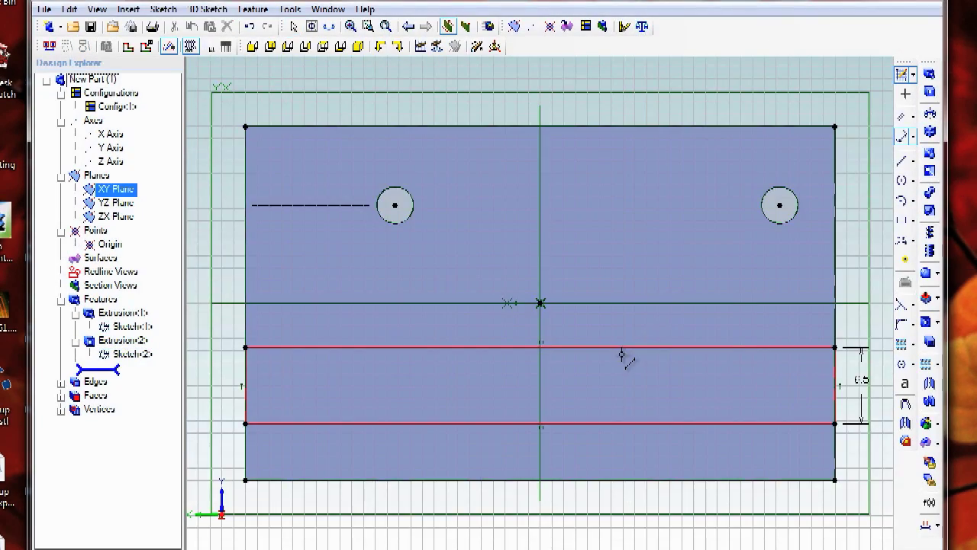
Sketch and extrude the recessed slot into the part
right_click(387, 204)
left_click(414, 344)
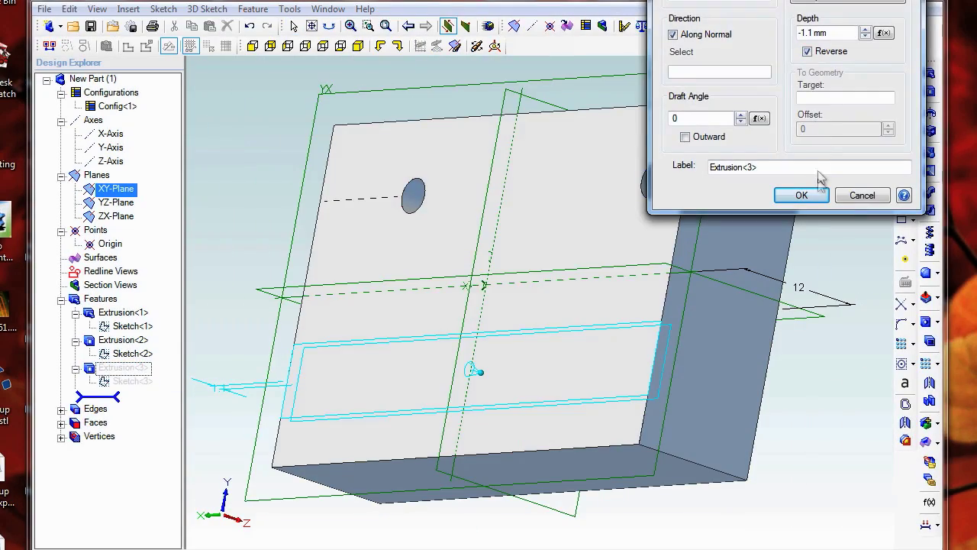
left_click(806, 193)
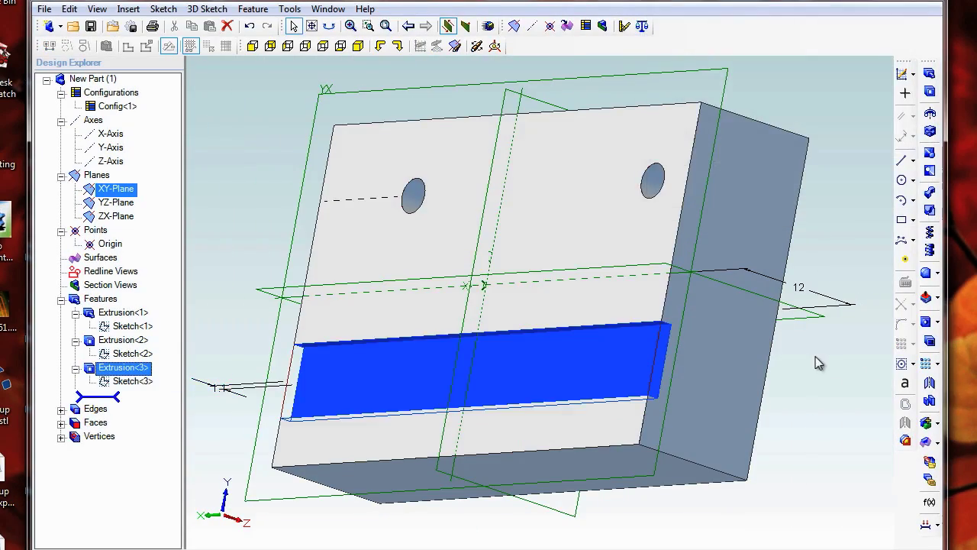
mouse_move(815, 356)
left_mouse_down()
mouse_move(840, 366)
mouse_move(796, 364)
mouse_move(722, 453)
left_mouse_up()
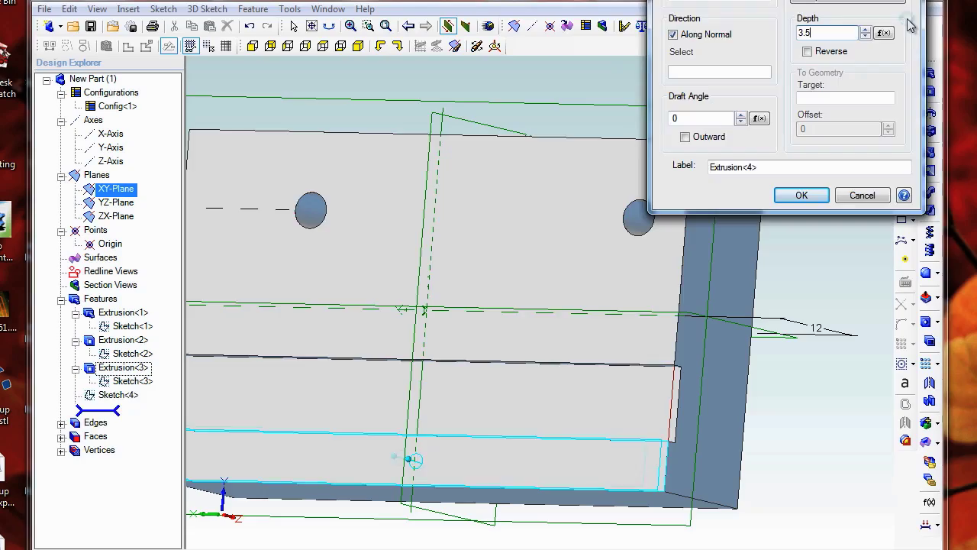
key("Return")
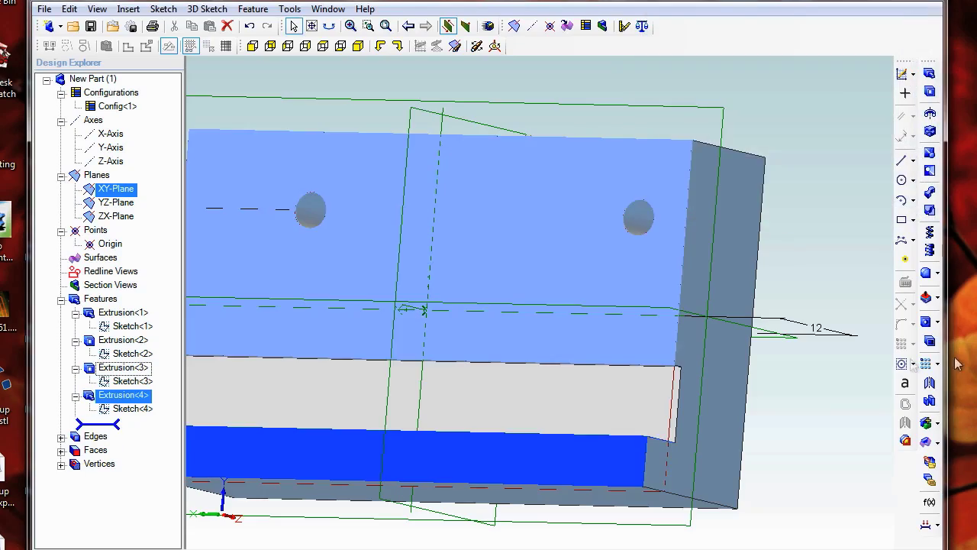
left_click_drag(957, 364, 794, 440)
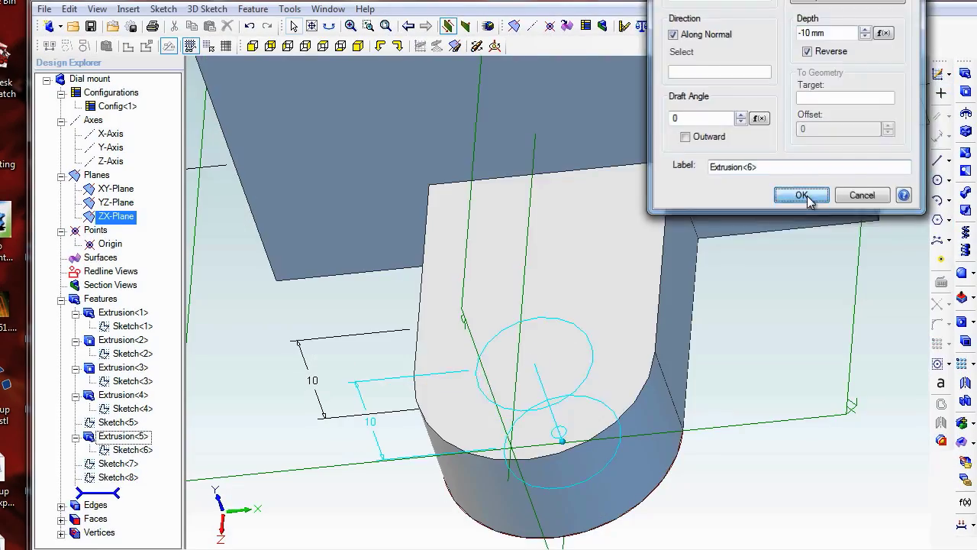
Finish the rounded tab's bore pocket and start exporting the part as Dial mount.stp
left_click(805, 193)
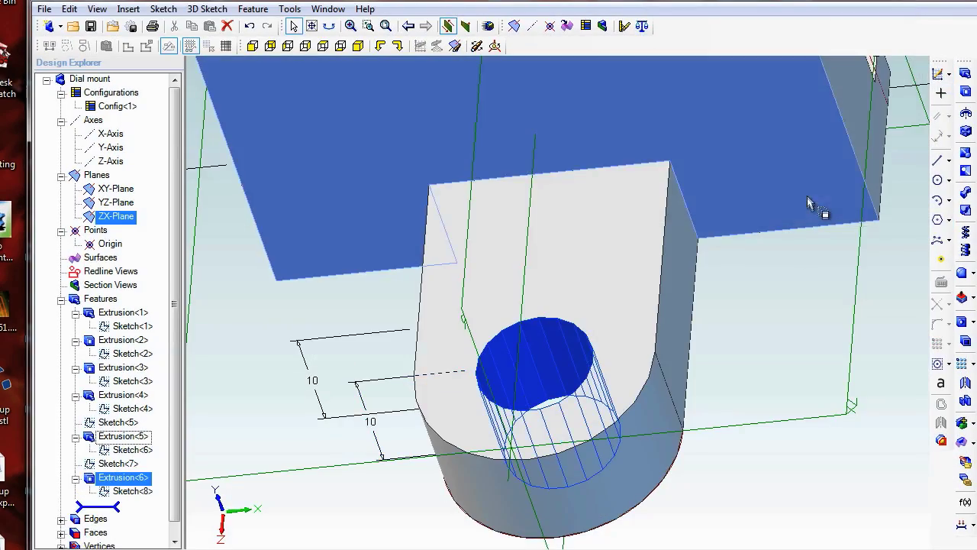
left_click_drag(812, 207, 813, 370)
left_click(105, 46)
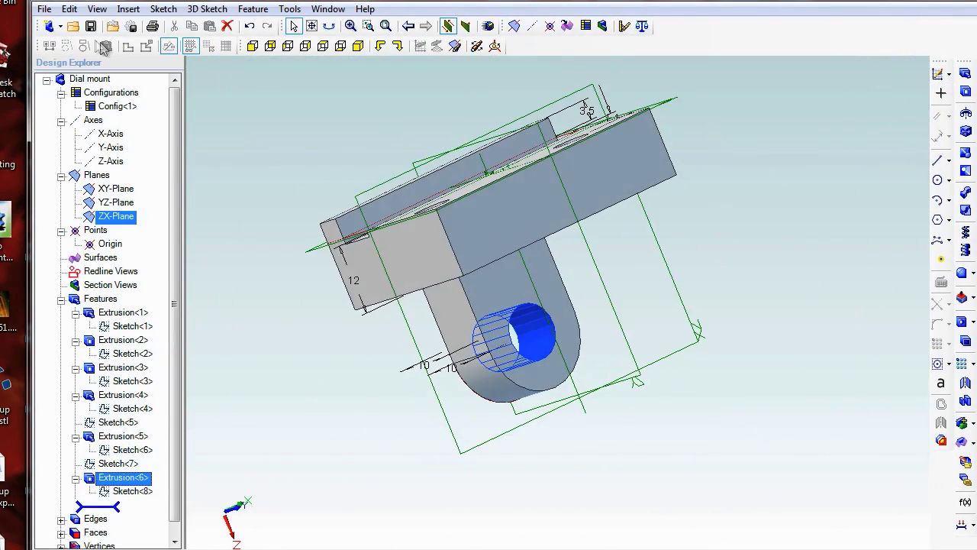
left_click(46, 10)
left_click(77, 130)
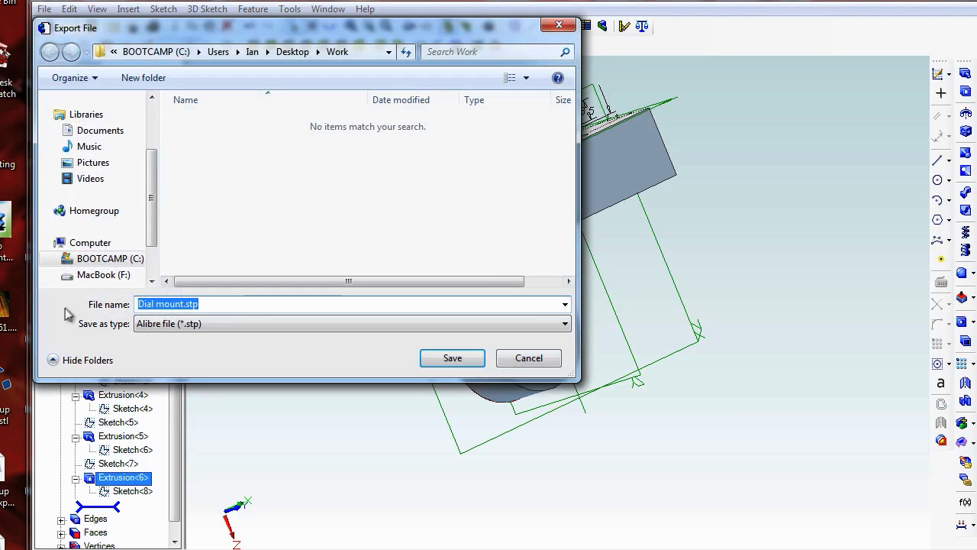
Bring Dial mount.stl into ReplicatorG and tilt the preview to see it on the platform
left_click(164, 333)
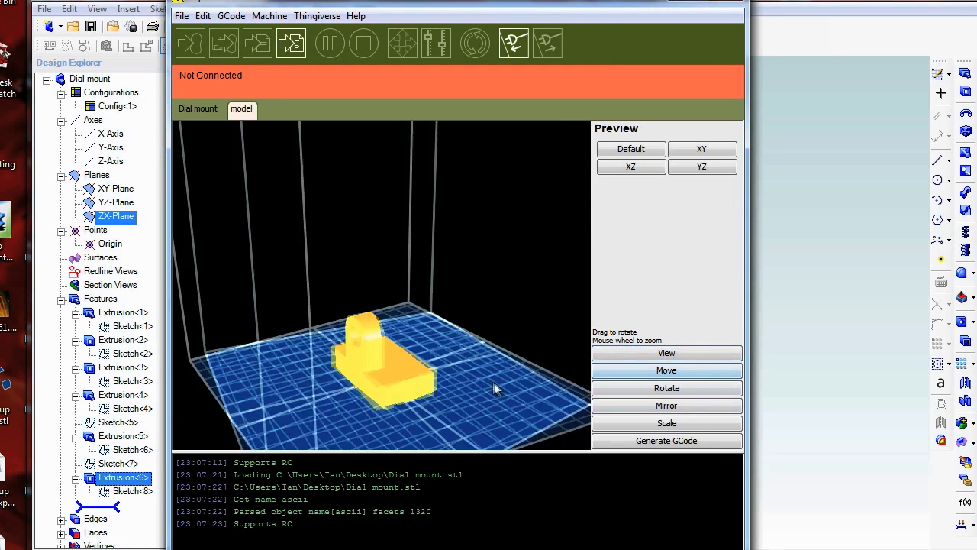
left_click_drag(495, 389, 504, 320)
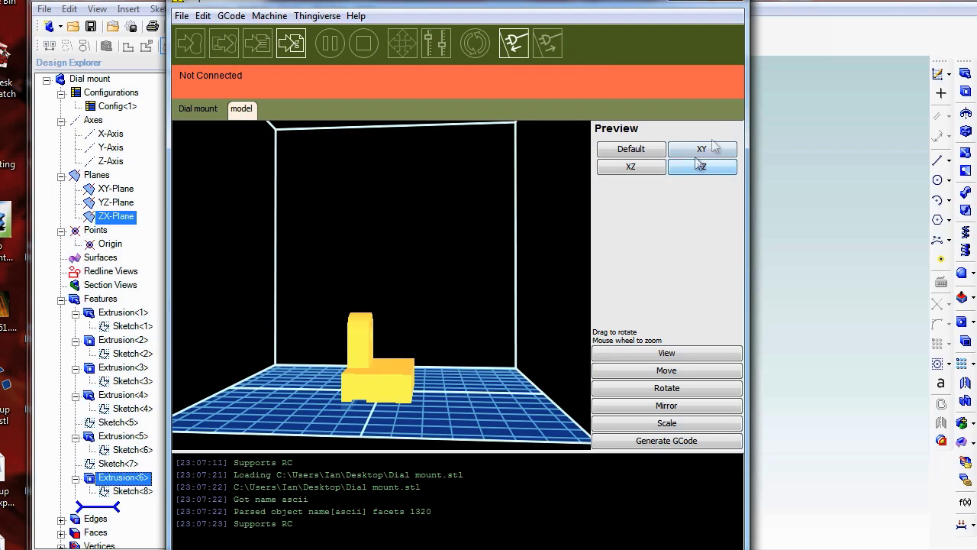
left_click(663, 370)
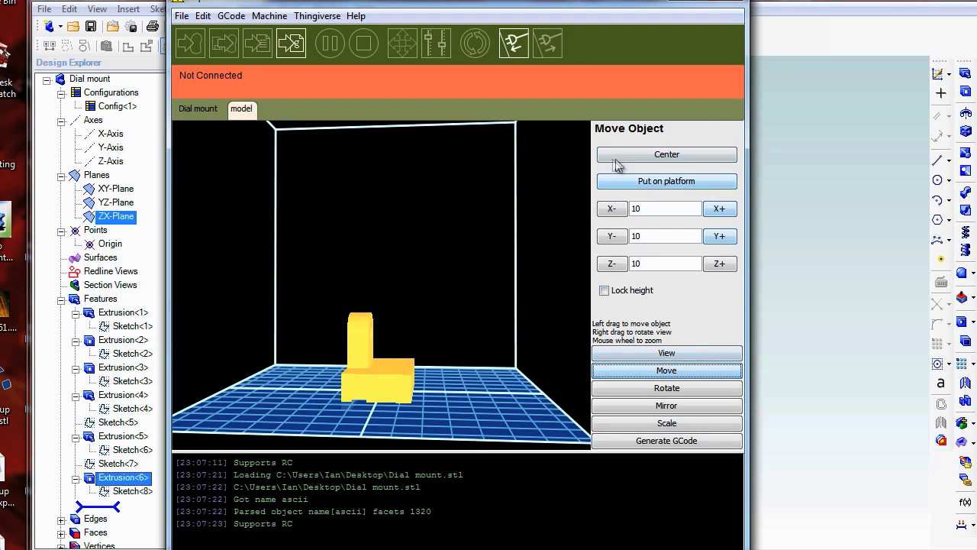
Put the Dial mount model on the build platform and orbit to confirm it rests on the bed
left_click(645, 183)
left_click_drag(535, 250, 529, 244)
left_click(666, 183)
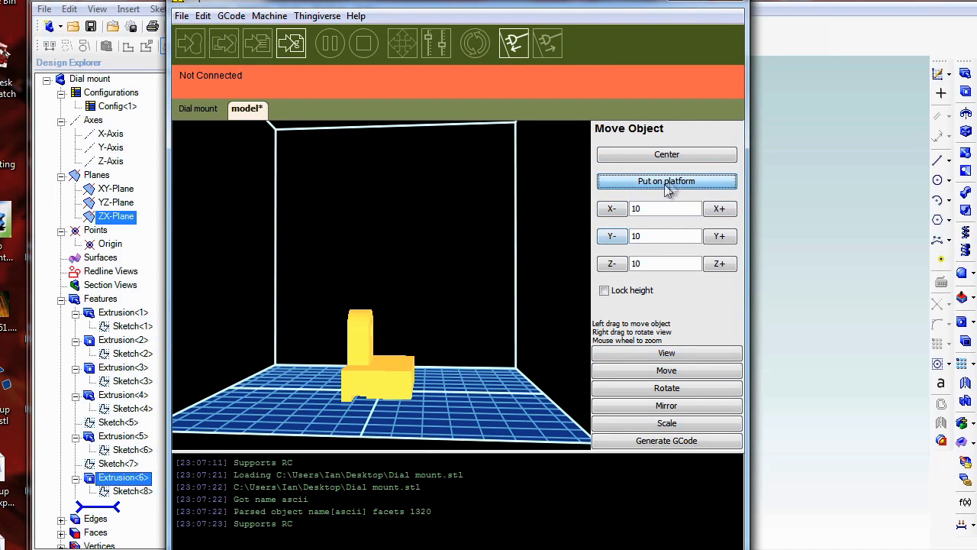
left_click(667, 352)
left_click_drag(496, 367, 495, 343)
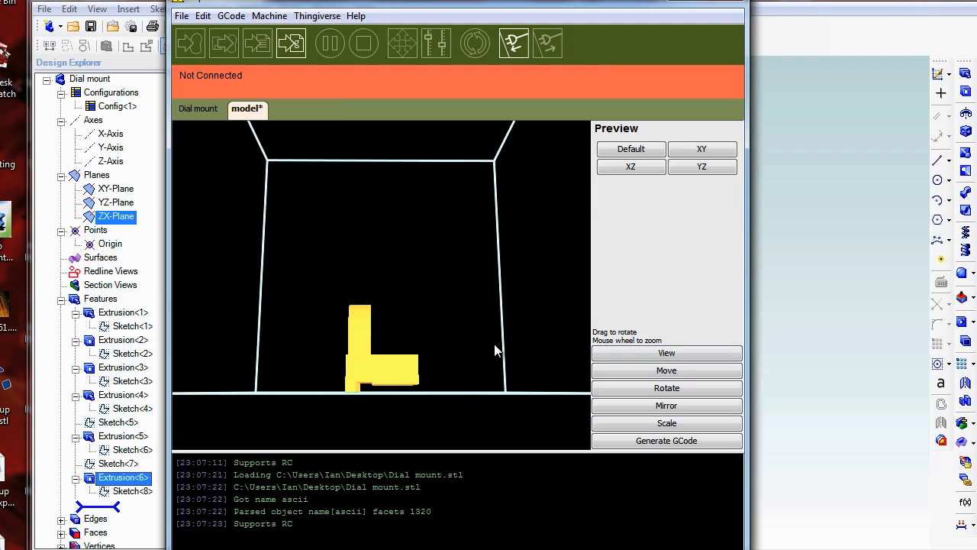
left_click_drag(494, 343, 494, 343)
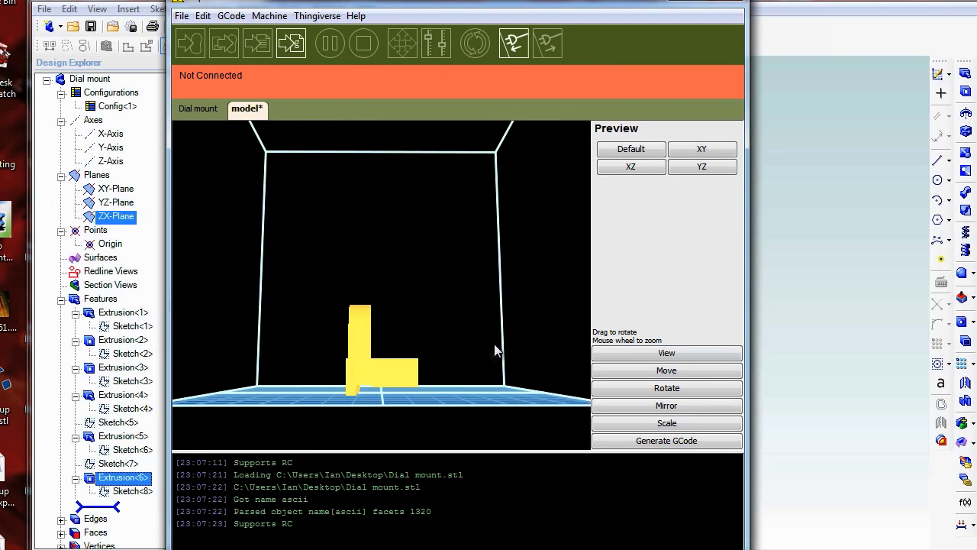
left_click_drag(435, 368, 435, 362)
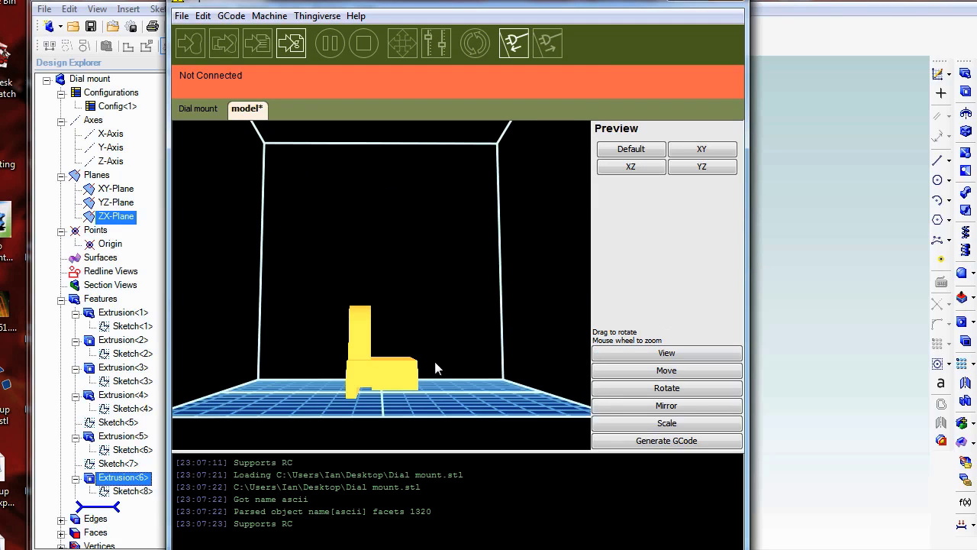
left_click(668, 390)
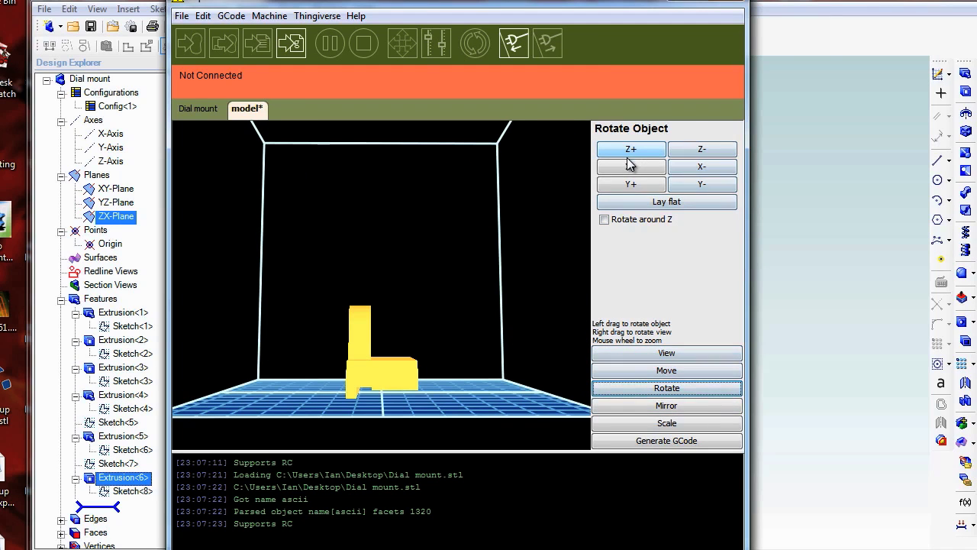
Rotate the model about the Y and X axes so it stands with its tab upright
left_click_drag(485, 312, 487, 315)
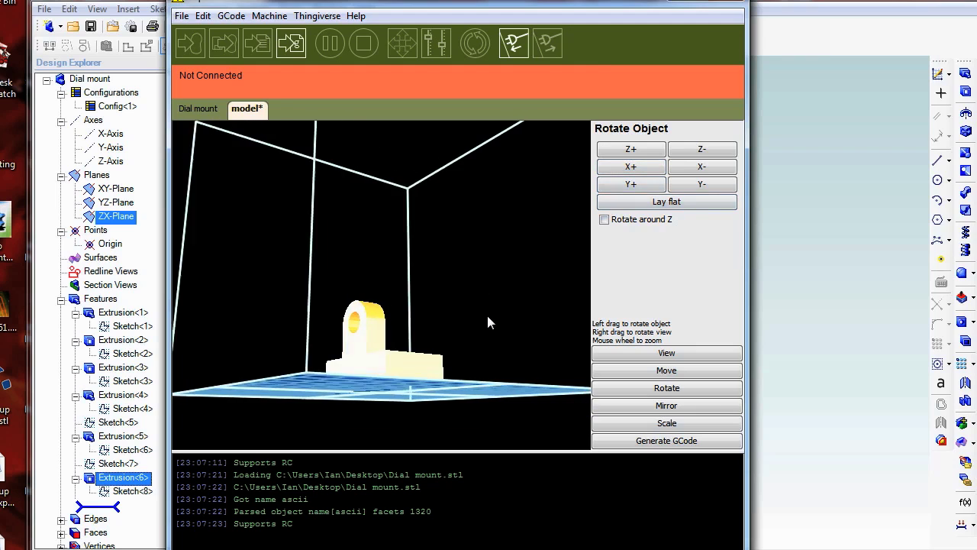
left_click(685, 188)
left_click(685, 188)
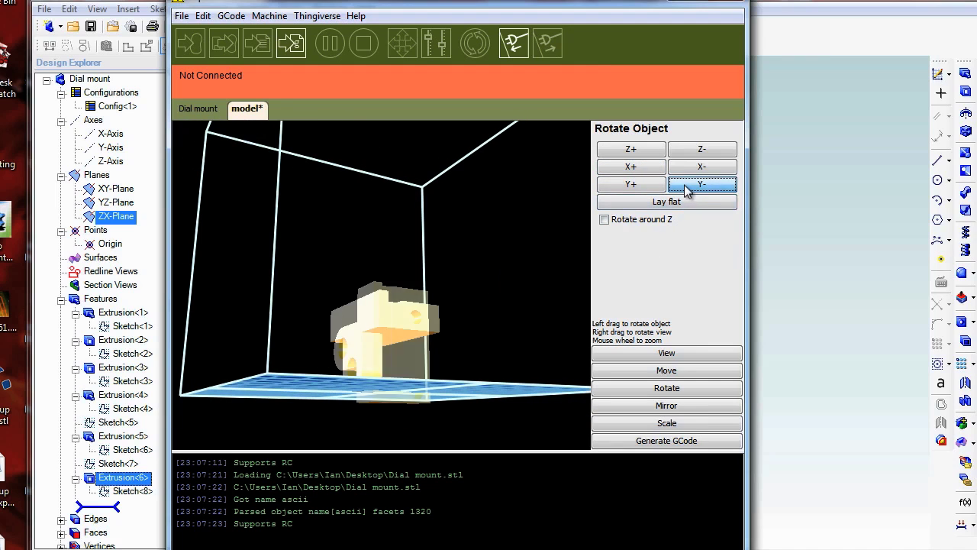
left_click(685, 188)
left_click(686, 188)
left_click(685, 190)
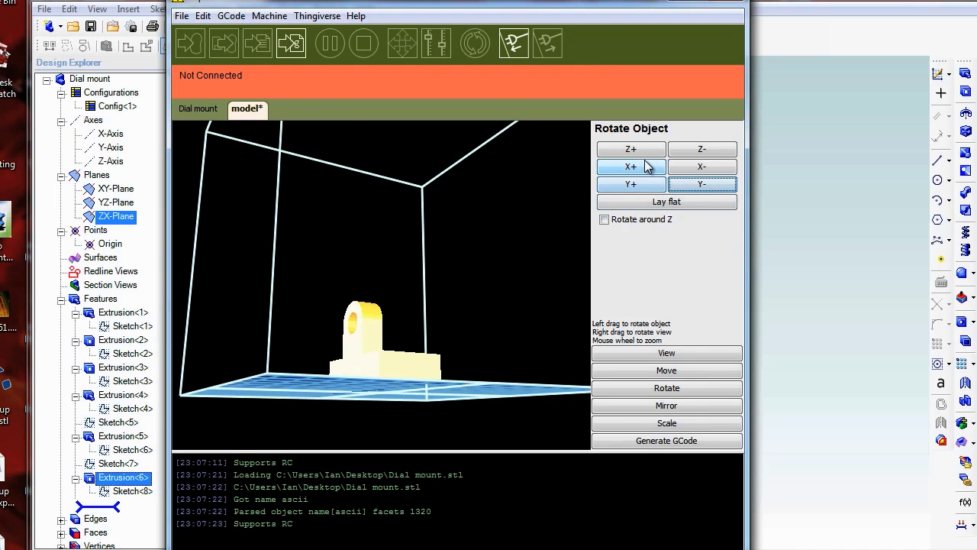
left_click(644, 174)
mouse_move(481, 278)
left_mouse_down()
mouse_move(460, 291)
mouse_move(465, 269)
mouse_move(467, 283)
left_mouse_up()
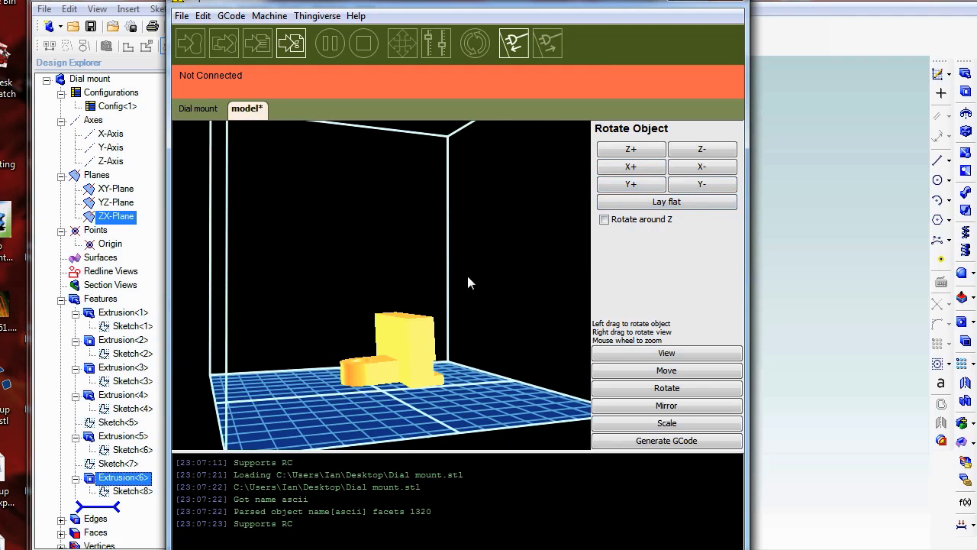
Drop the rotated model onto the build plate and centre it
left_click(683, 371)
left_click(670, 179)
left_click(671, 159)
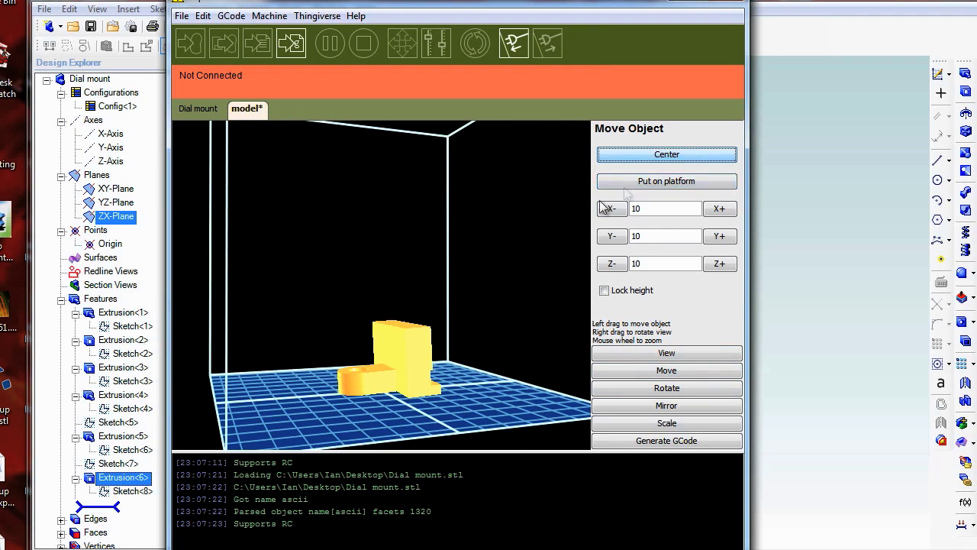
left_click(664, 182)
mouse_move(490, 273)
left_mouse_down()
mouse_move(522, 269)
mouse_move(483, 273)
mouse_move(484, 282)
mouse_move(484, 266)
left_mouse_up()
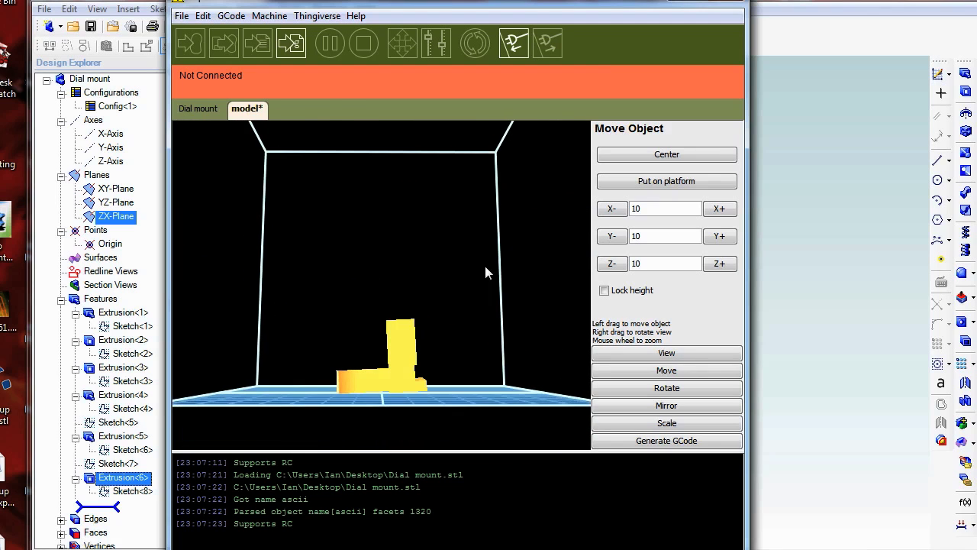
scroll(458, 361, "up", 3)
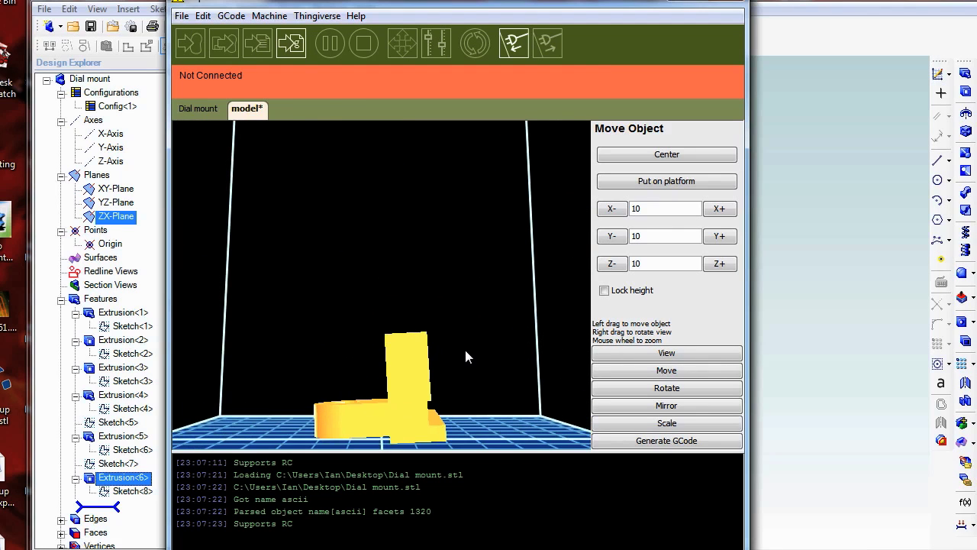
left_click(704, 157)
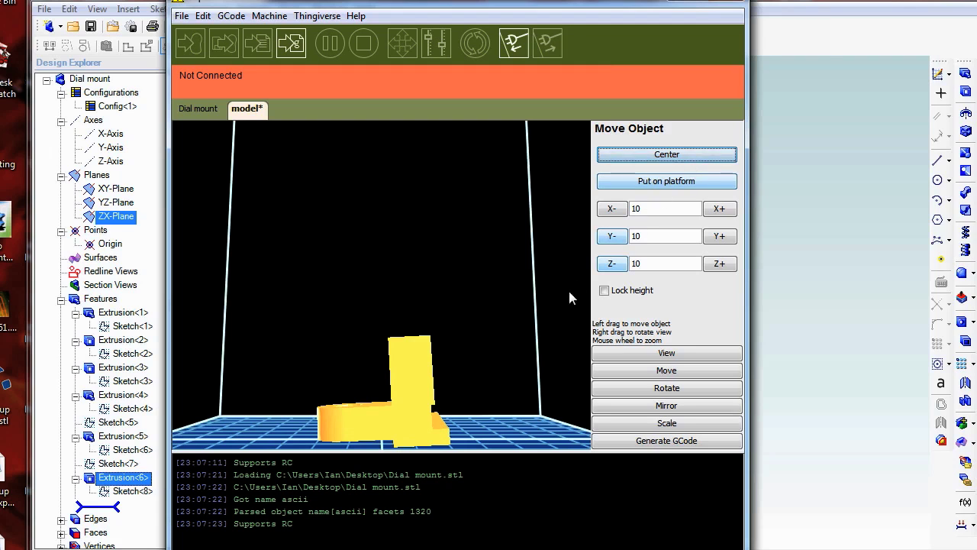
left_click_drag(532, 303, 528, 290)
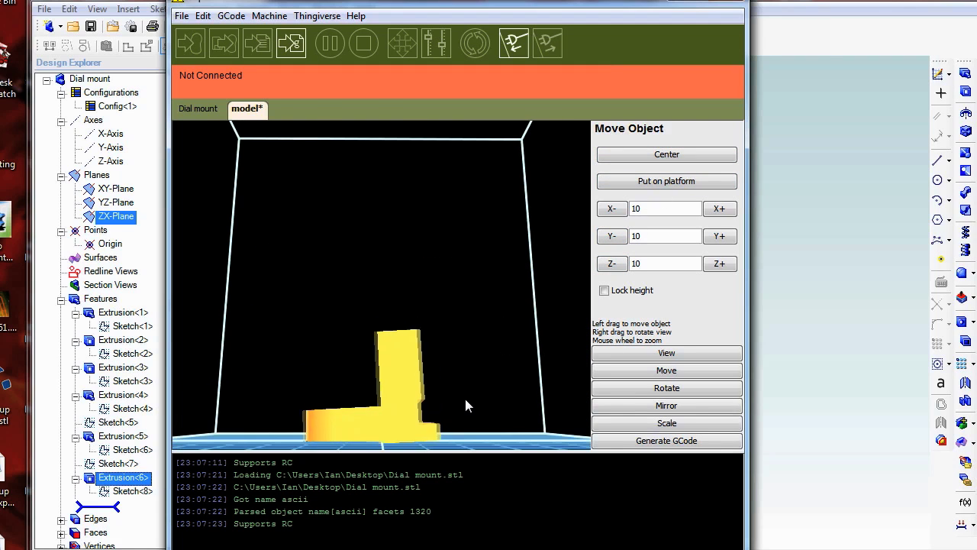
left_click(664, 155)
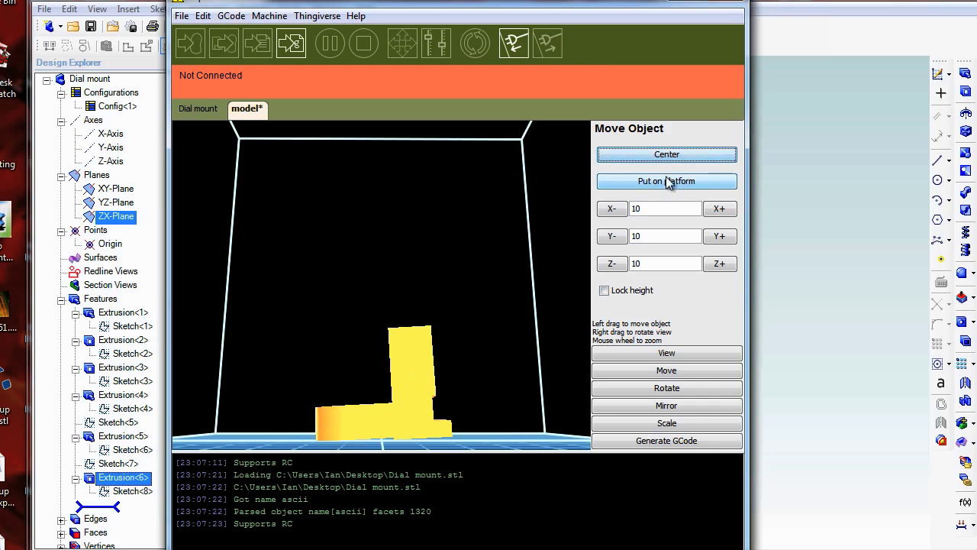
left_click(680, 355)
left_click_drag(527, 359, 529, 361)
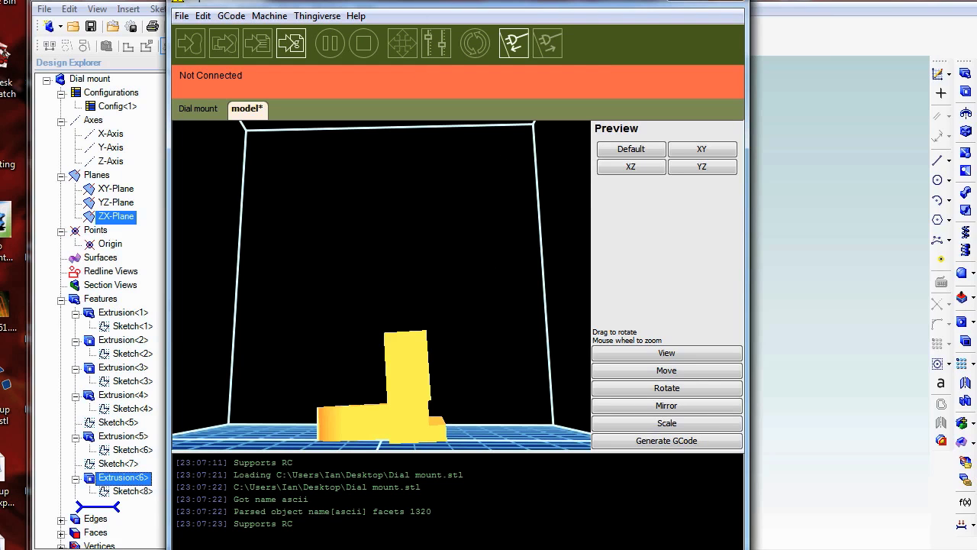
left_click(681, 3)
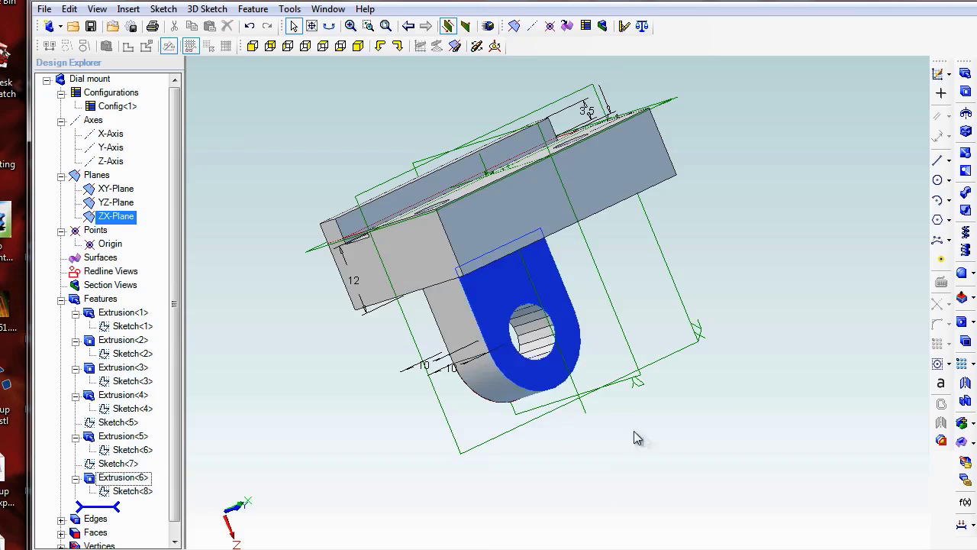
Chamfer the slot edge of the Dial mount by 1 mm, creating Edge Chamfer<7>
left_click_drag(638, 438, 482, 343)
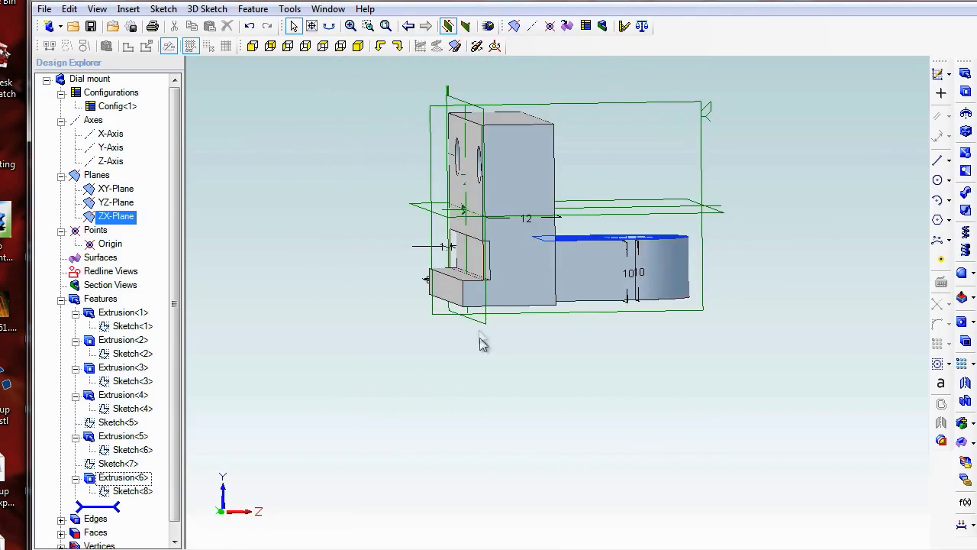
left_click(473, 243)
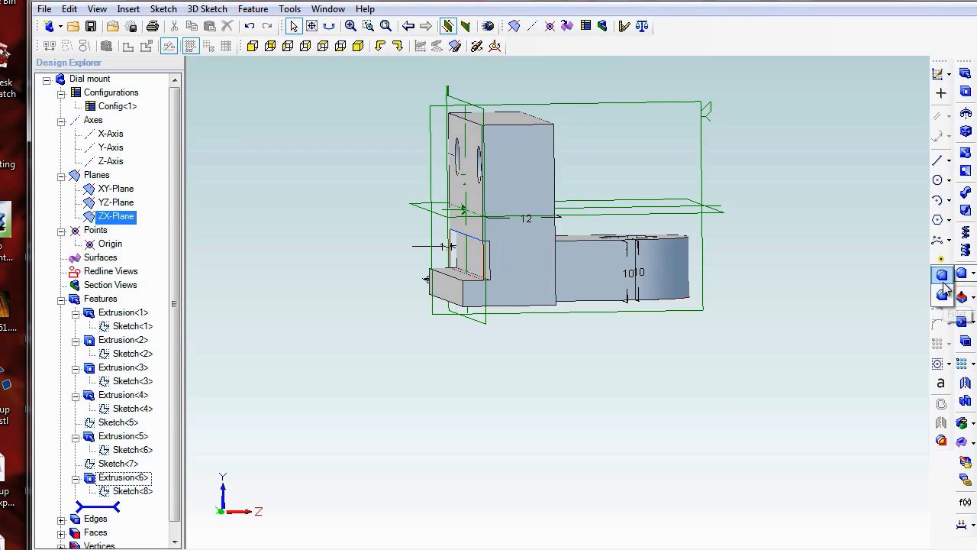
left_click(942, 294)
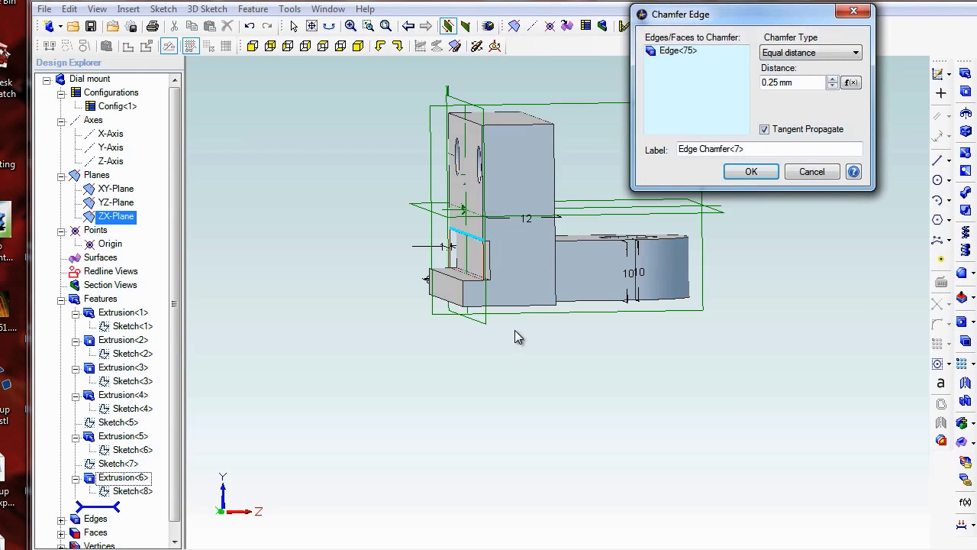
left_click(832, 80)
left_click(832, 80)
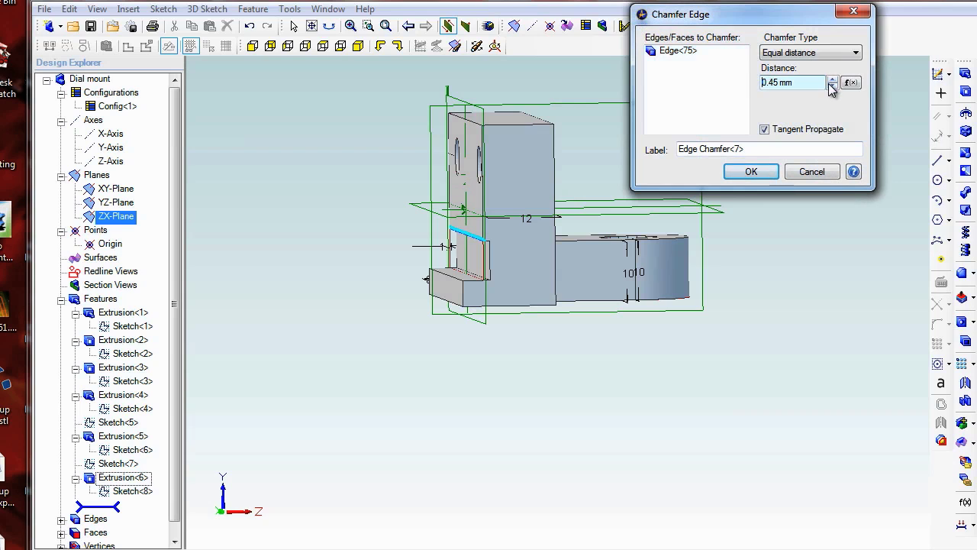
left_click_drag(823, 83, 683, 81)
type("1")
left_click_drag(541, 271, 494, 303)
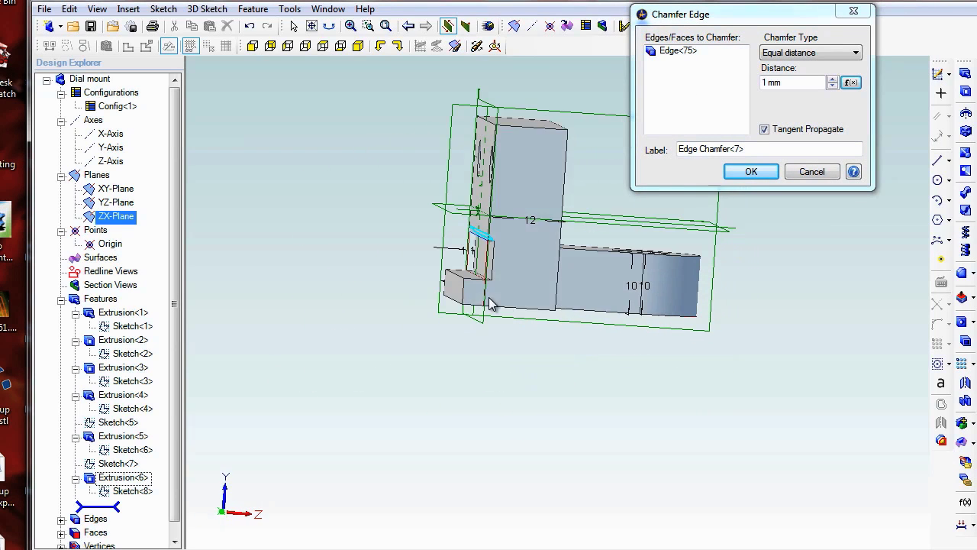
left_click(768, 173)
left_click_drag(574, 375, 542, 388)
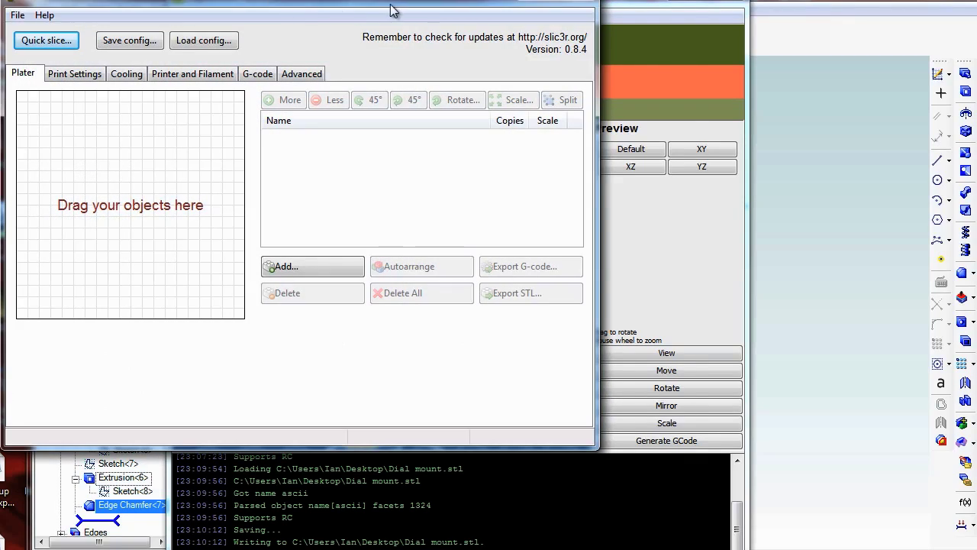
Add Dial mount.stl from the Desktop to the Slic3r plater
left_click_drag(402, 4, 538, 35)
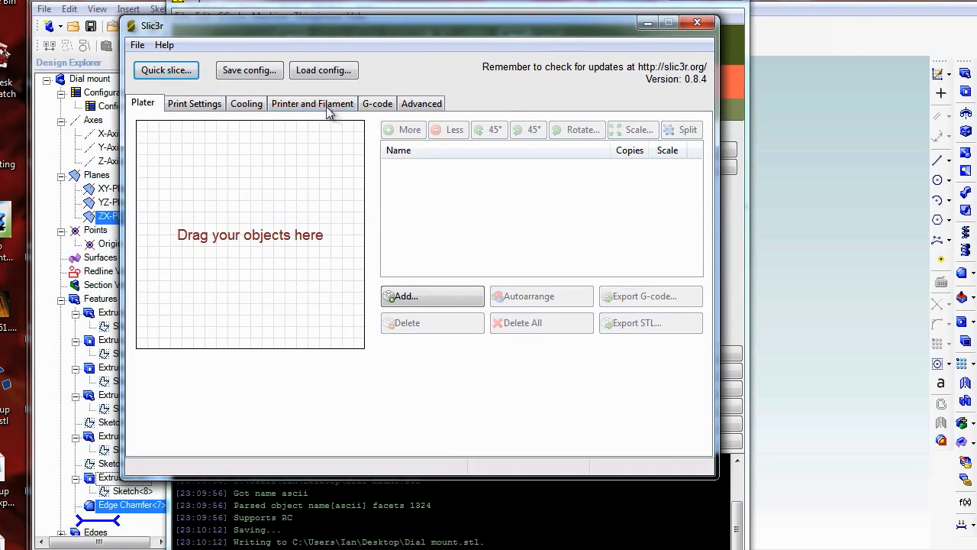
left_click(432, 296)
left_click(190, 157)
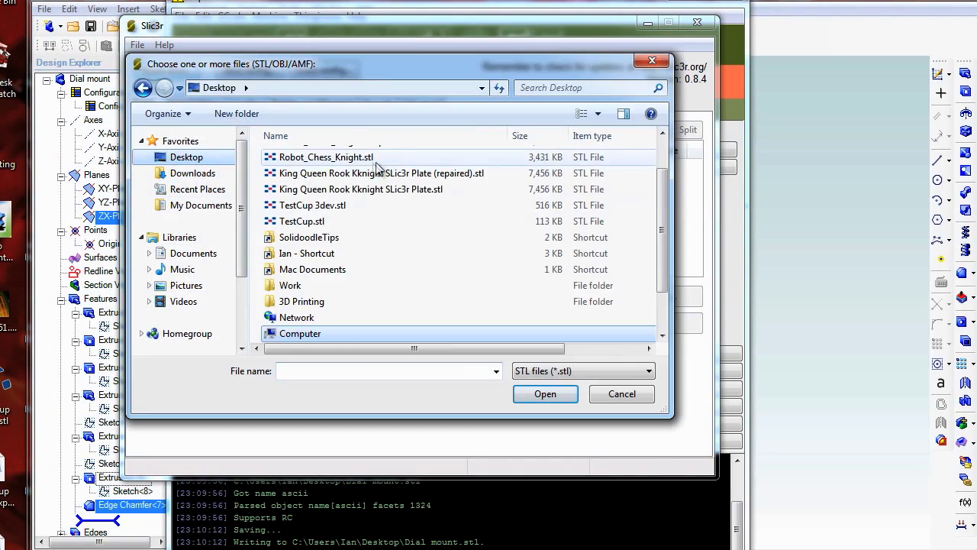
left_click(290, 222)
scroll(290, 229, "up", 2)
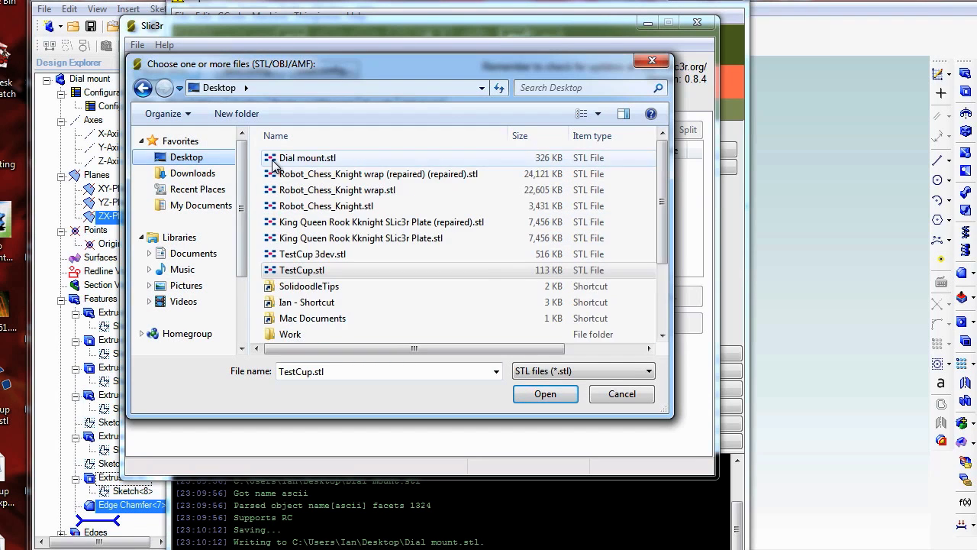
double_click(310, 160)
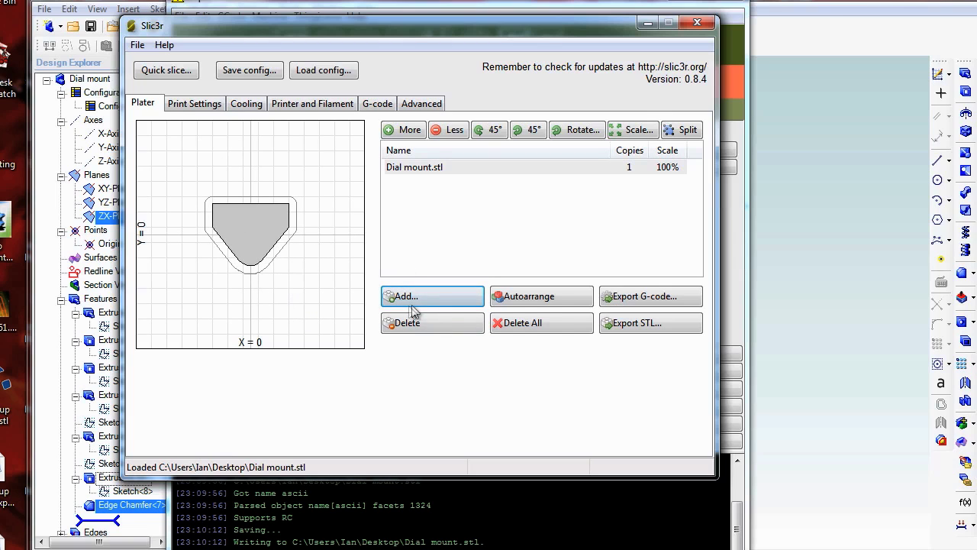
Look over the skirt loops in Print Settings and check the part on the plater
left_click(194, 104)
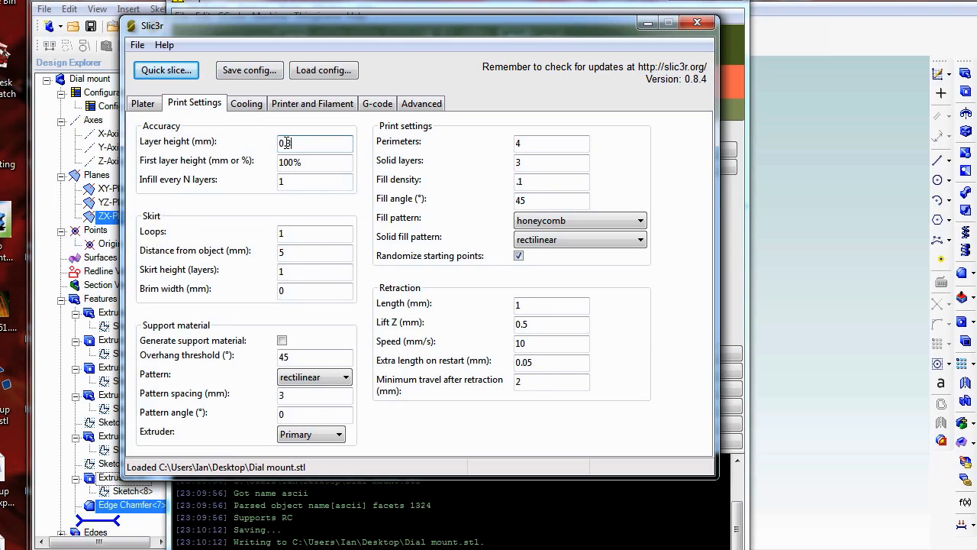
left_click(285, 232)
left_click(143, 103)
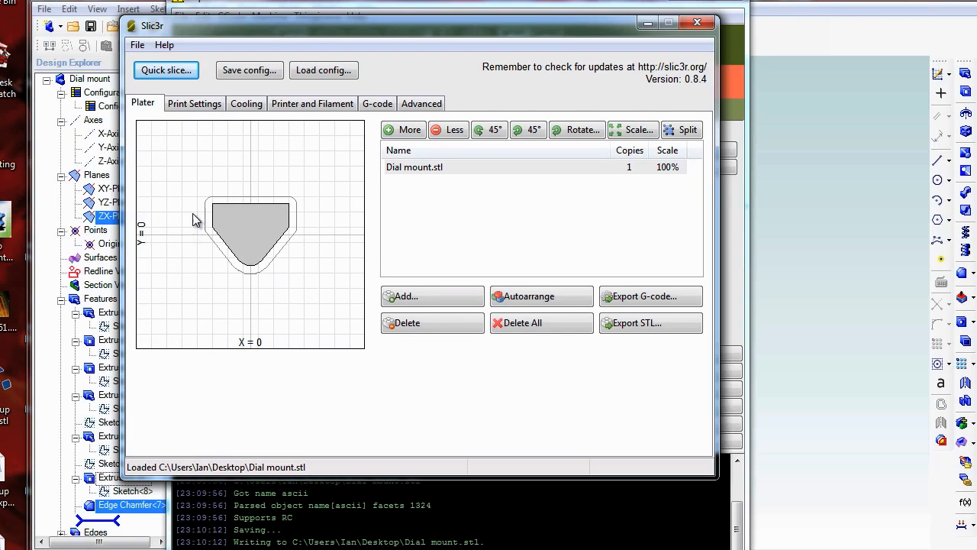
left_click(195, 110)
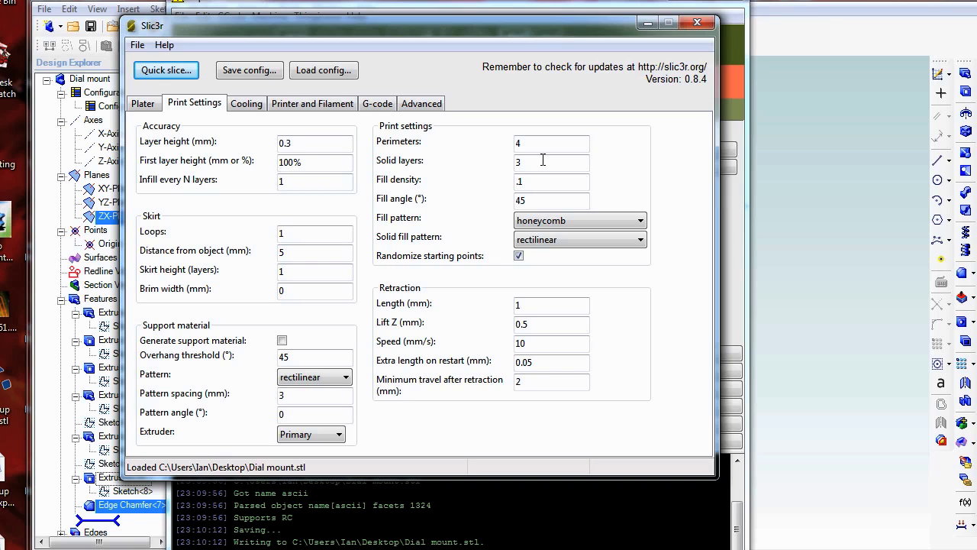
Confirm 4 perimeters, 3 solid layers, .1 fill density and honeycomb infill
left_click(520, 143)
left_click(533, 161)
left_click(538, 180)
left_click(528, 167)
left_click(551, 221)
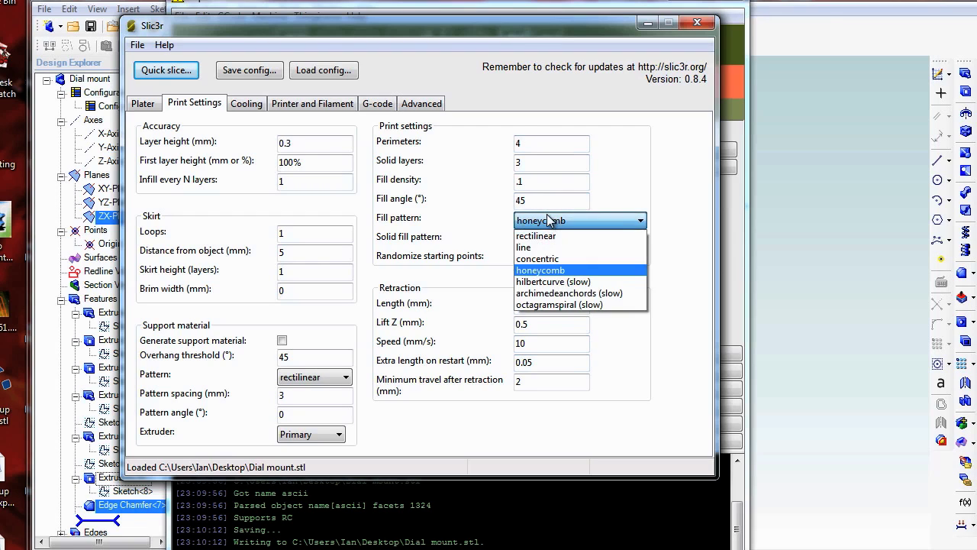
left_click(561, 221)
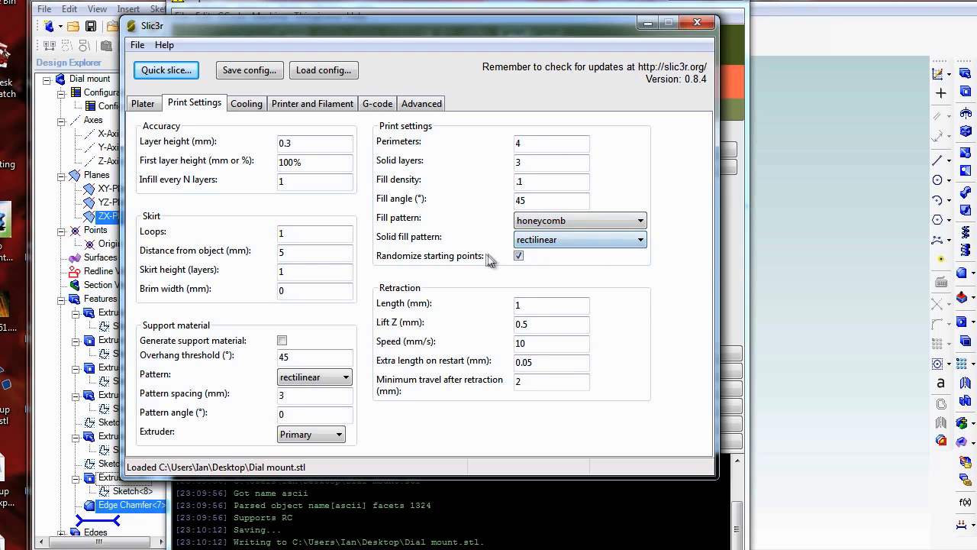
left_click(312, 103)
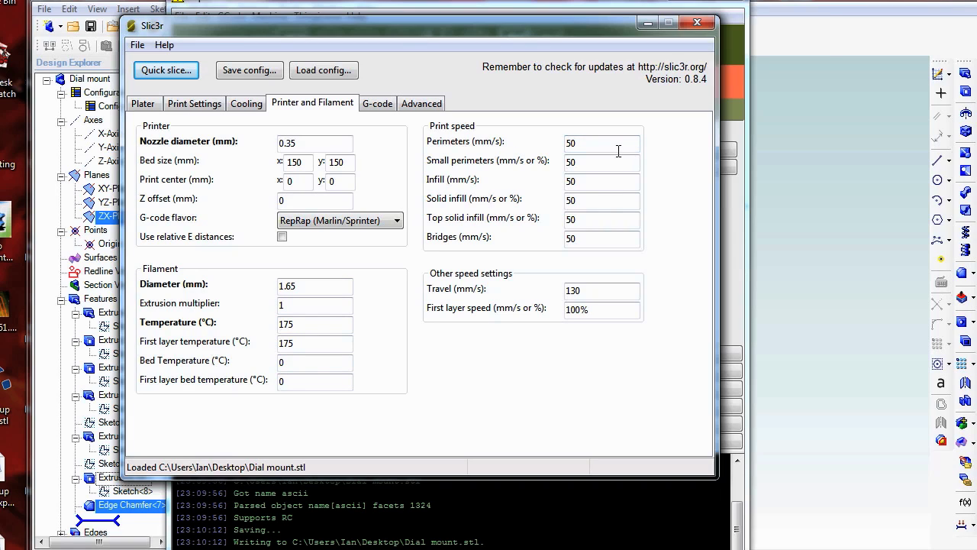
Change the Small perimeters speed from 50 to 30 mm/s
left_click_drag(594, 161, 569, 162)
type("30")
left_click(597, 163)
Save the current Slic3r configuration over config.ini
left_click(246, 70)
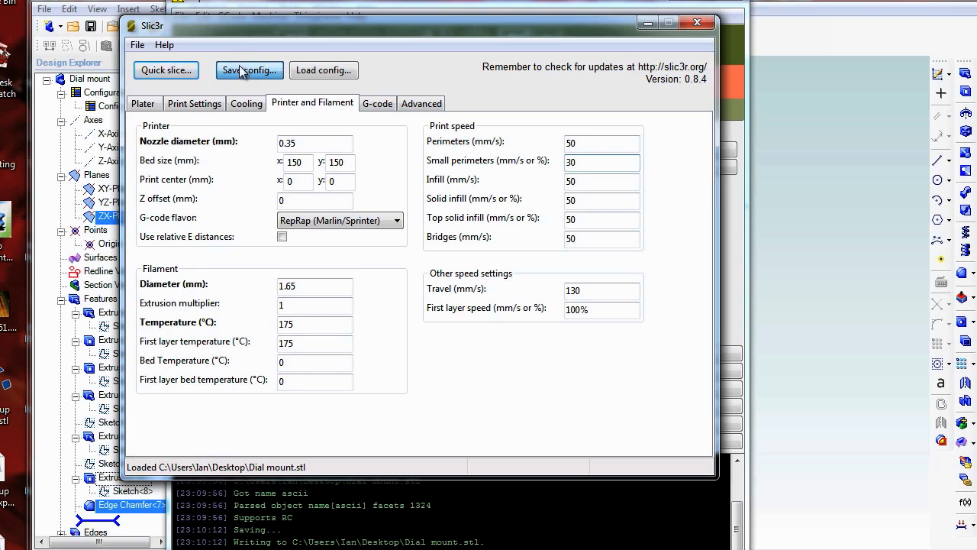
left_click(301, 270)
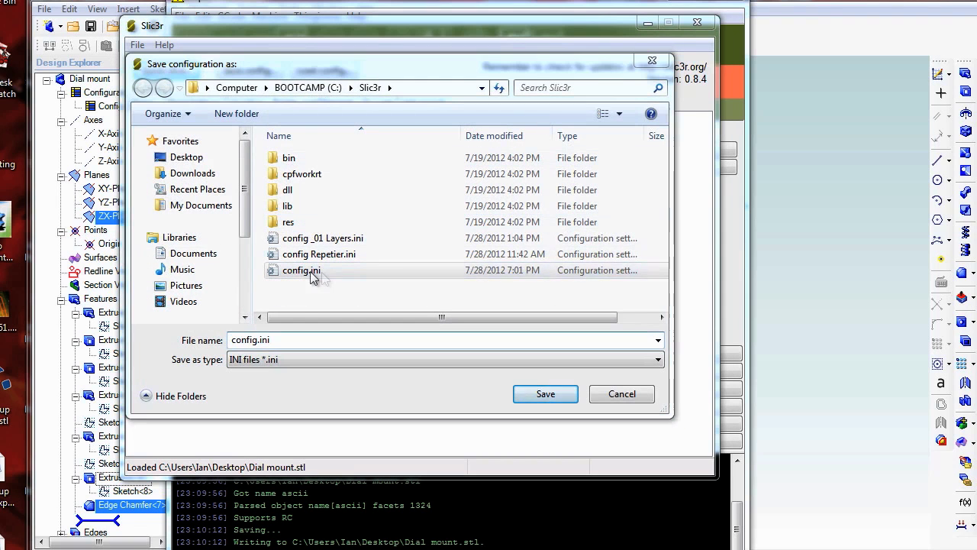
left_click(545, 394)
left_click(560, 291)
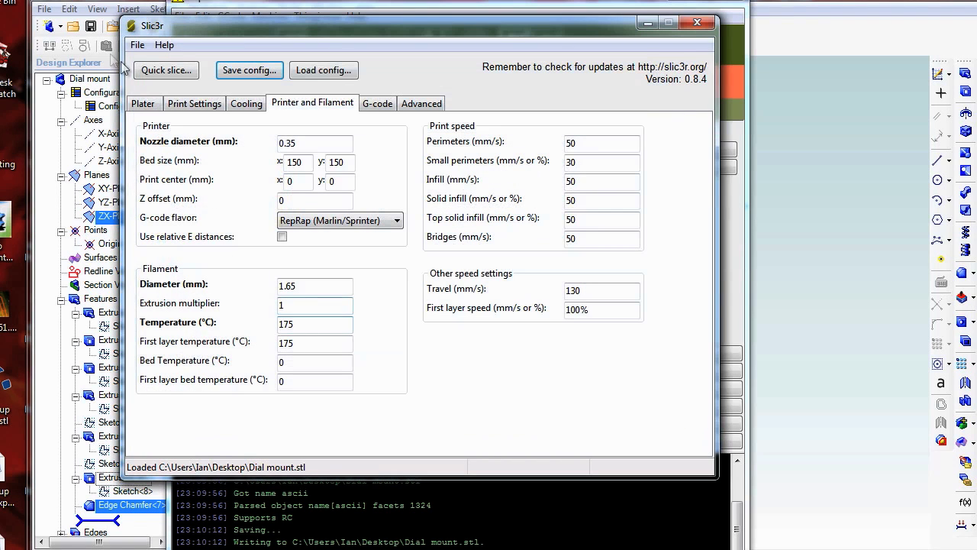
Export the sliced model as Dial mount.gcode to the Desktop
left_click(145, 103)
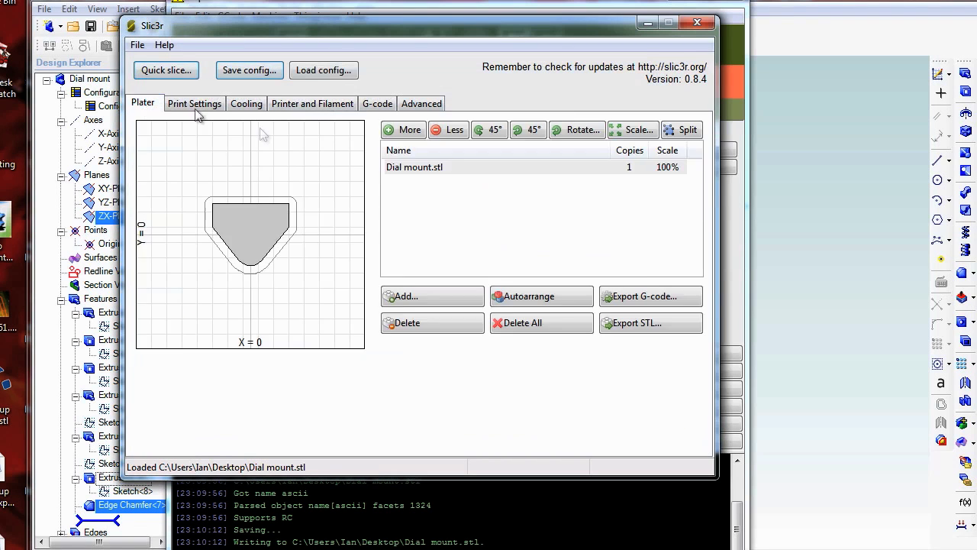
left_click(666, 298)
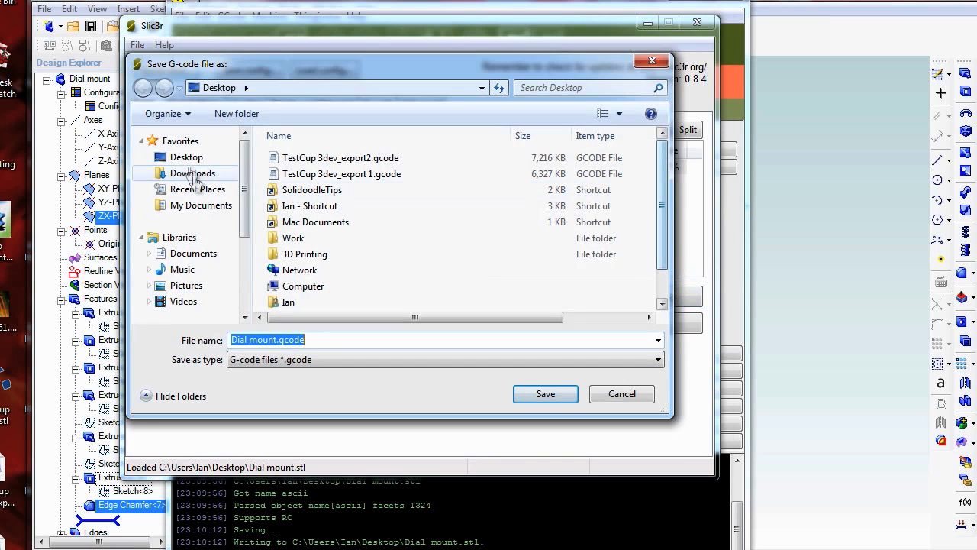
left_click(187, 157)
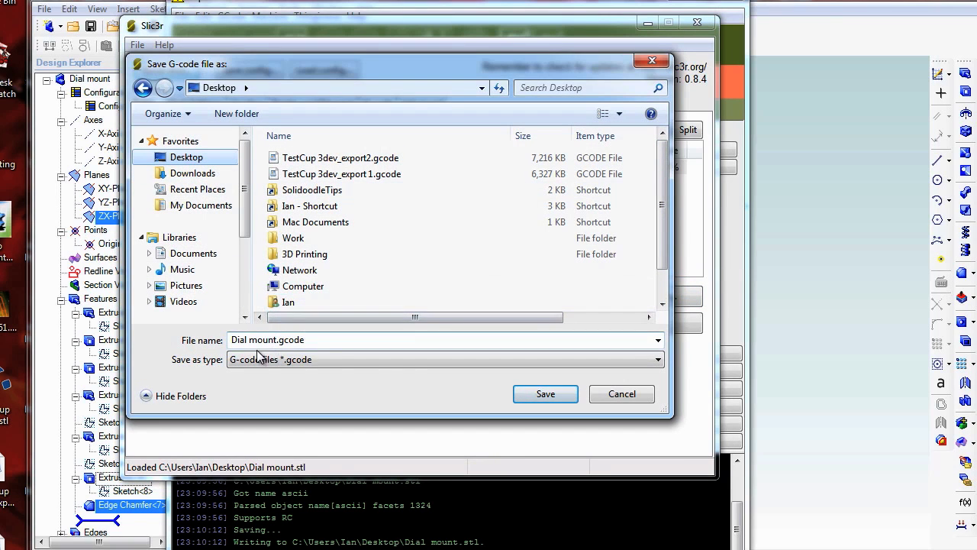
left_click(548, 395)
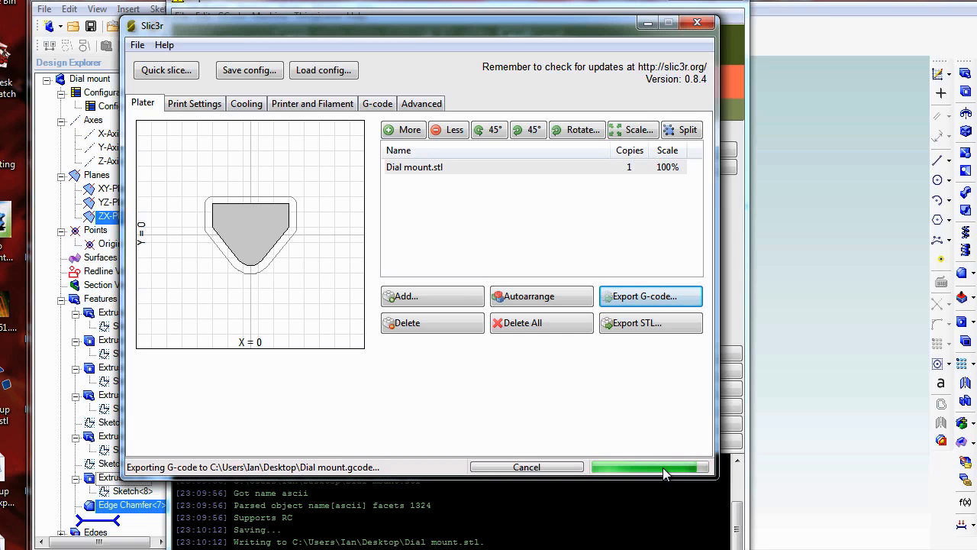
left_click(650, 339)
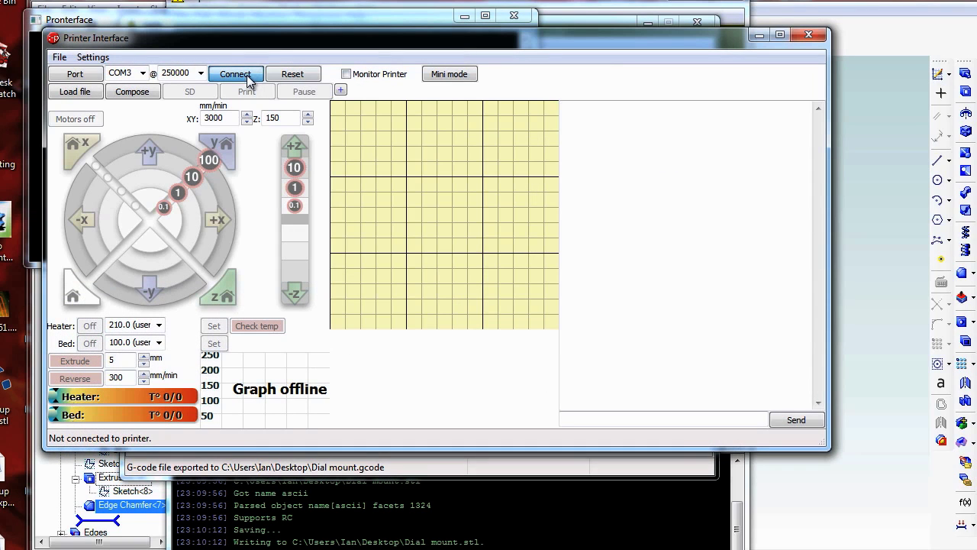
Connect to the printer and heat the hotend to 175 °C and the bed to 90 °C
left_click(247, 77)
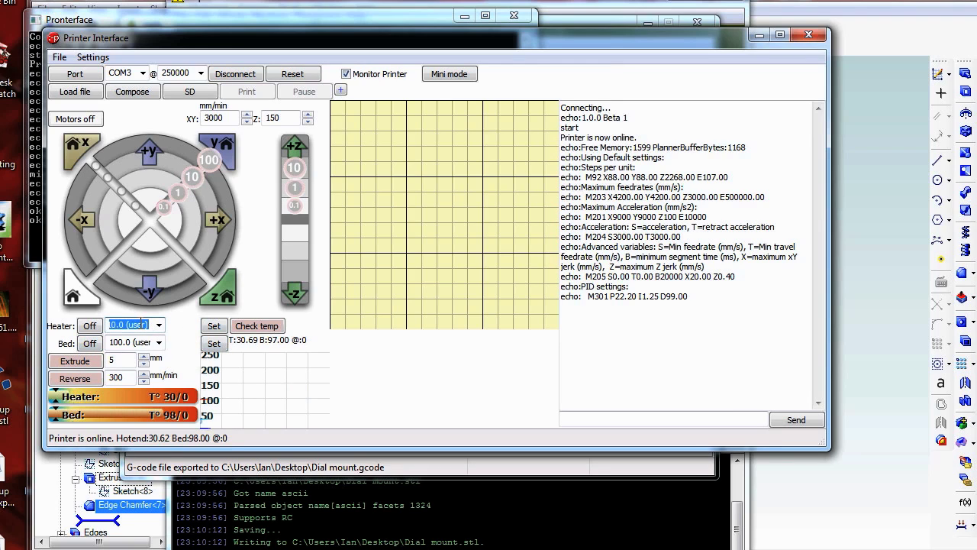
left_click(214, 326)
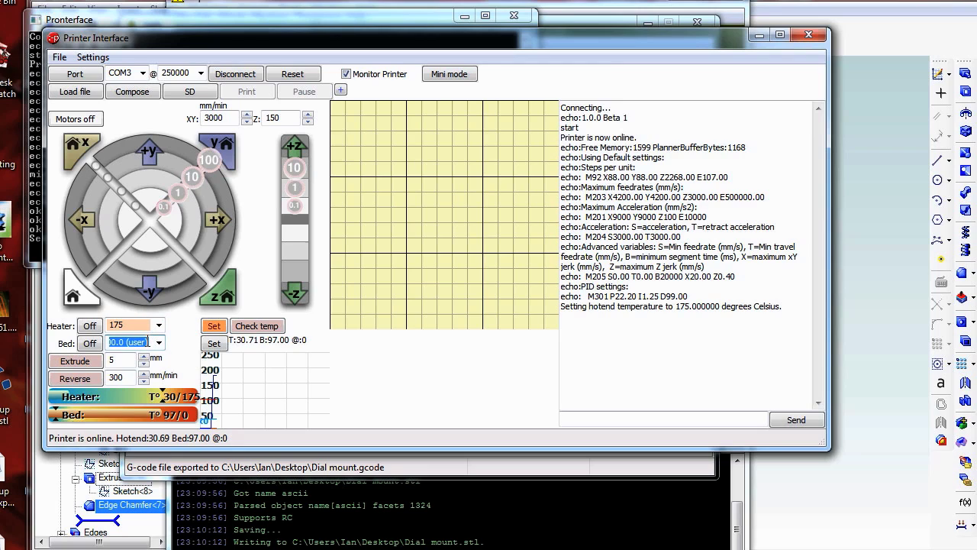
type("85")
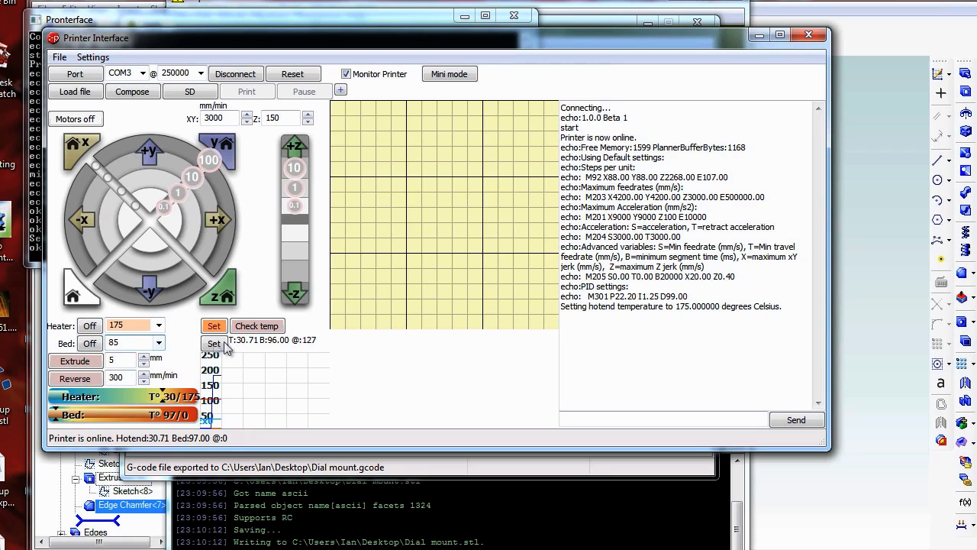
left_click(215, 344)
double_click(123, 343)
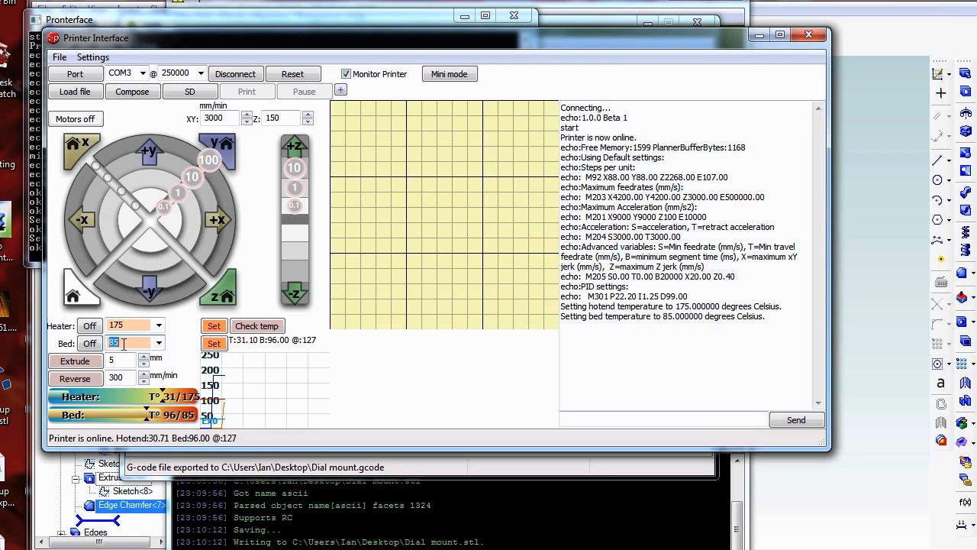
key("Return")
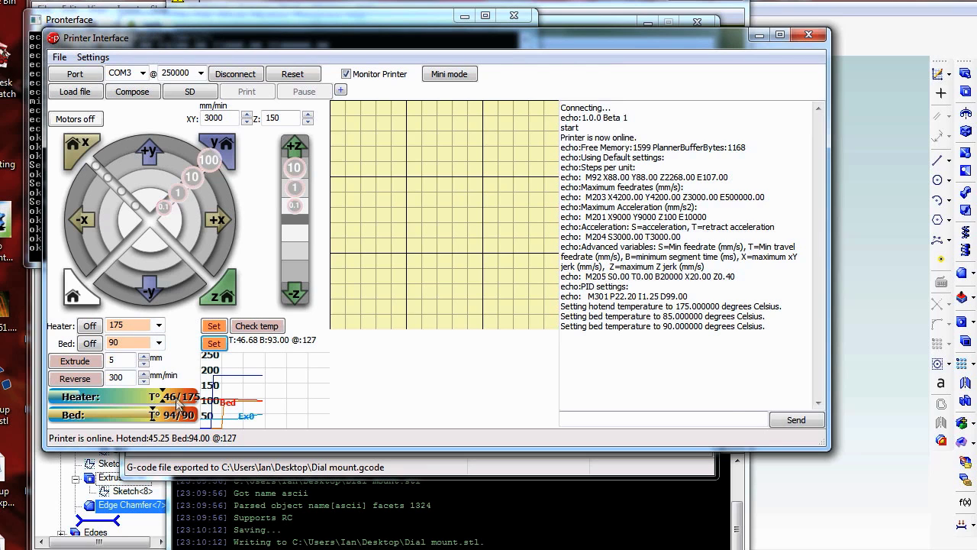
left_click(75, 91)
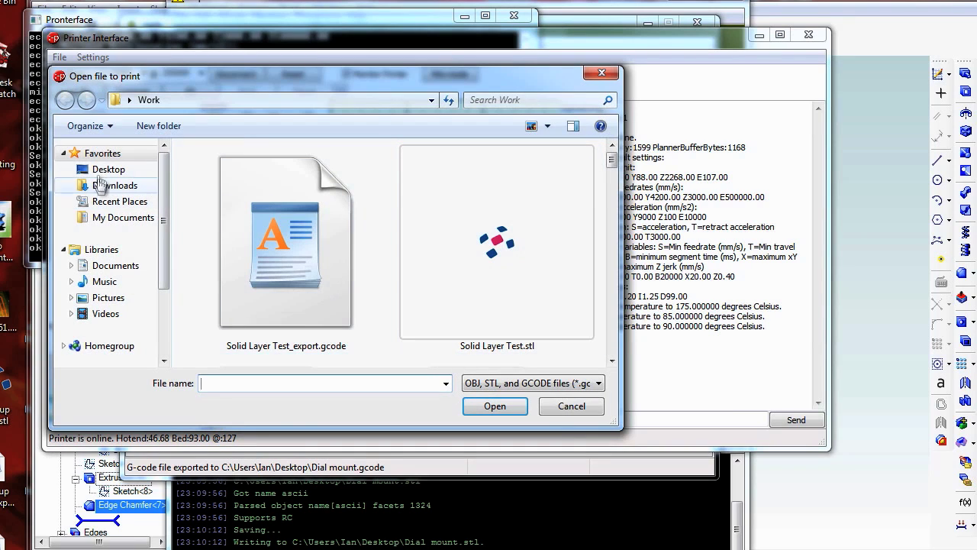
Load Dial mount.gcode from the Desktop, then extrude 5 mm of filament three times
left_click(106, 169)
double_click(254, 176)
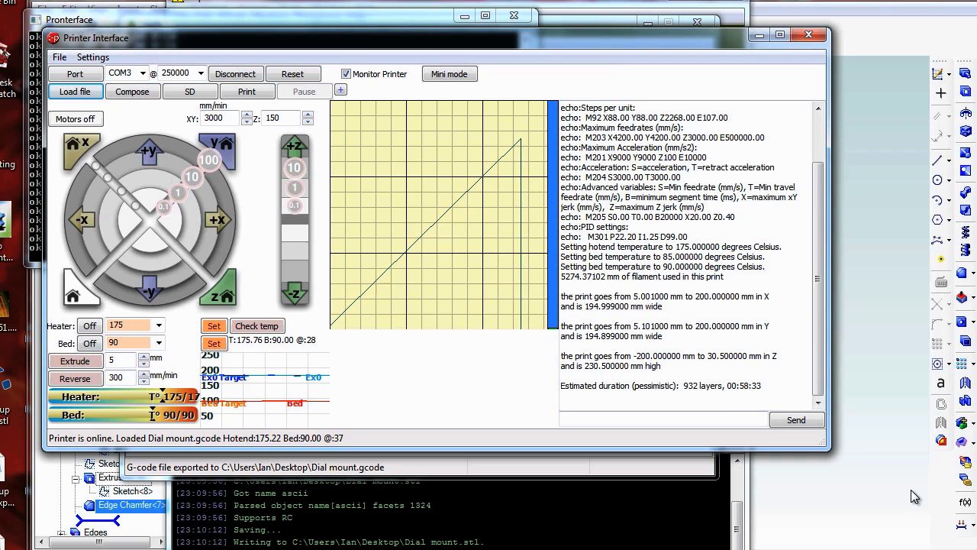
left_click(75, 361)
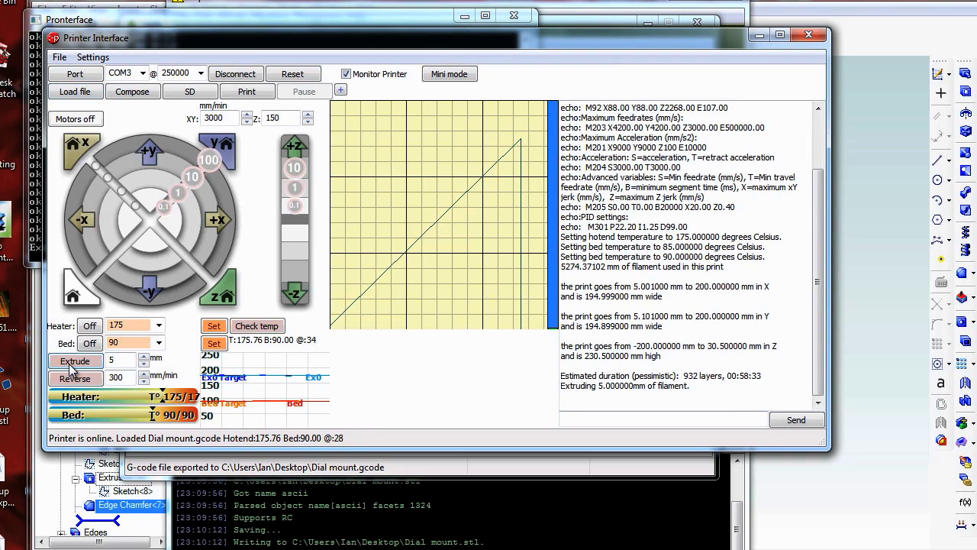
left_click(74, 361)
left_click(74, 361)
left_click(74, 361)
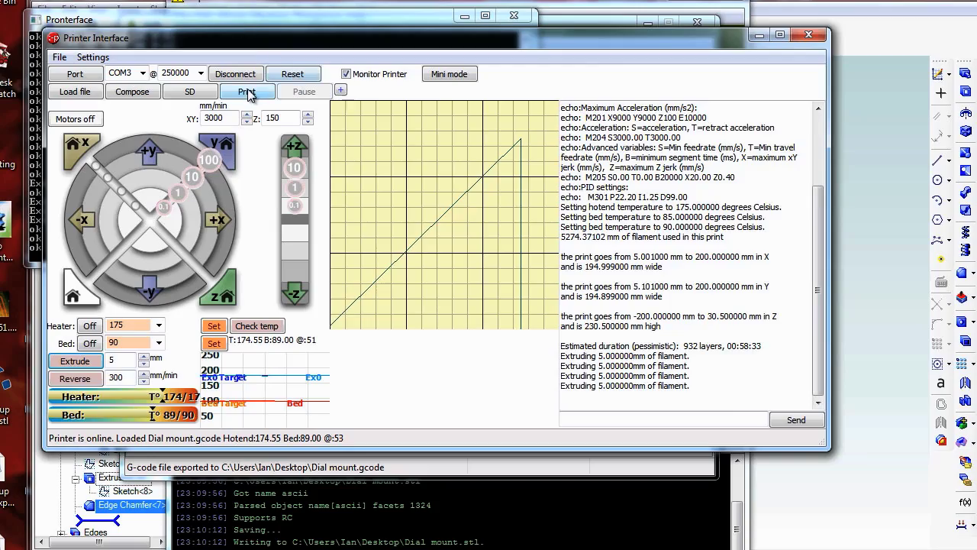